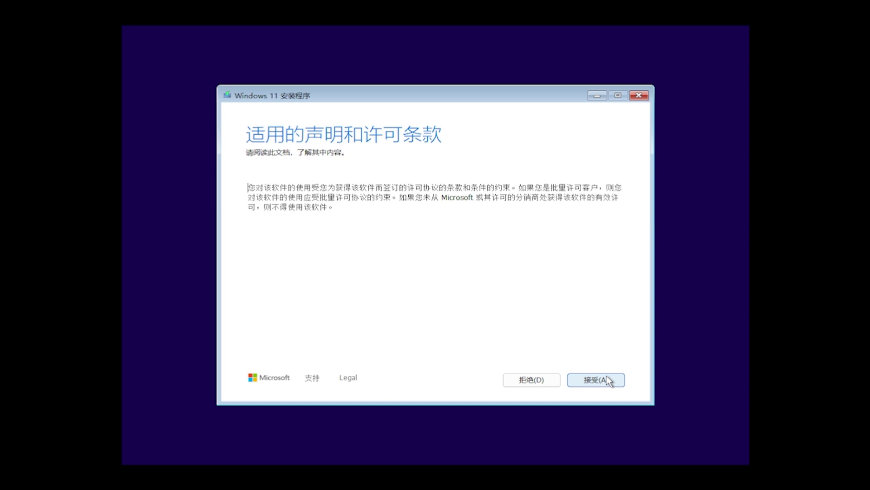
Step: Accept the Windows 11 license terms
left_click(606, 380)
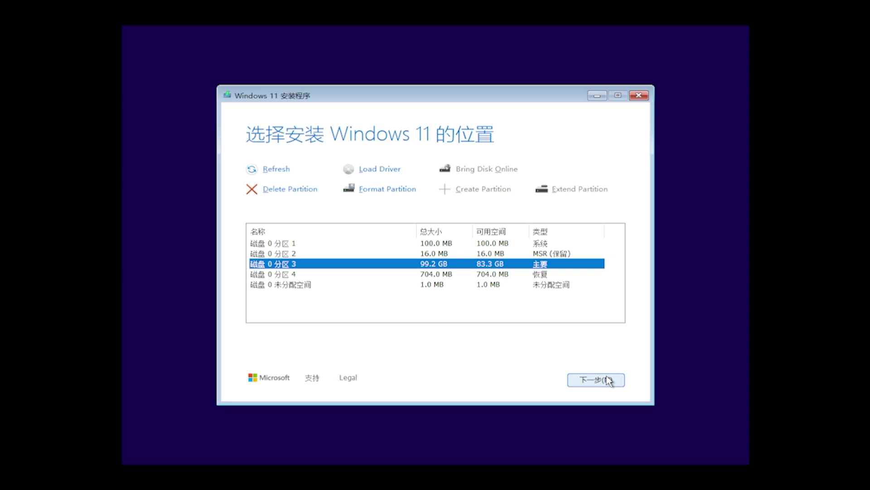
Step: Delete Disk 0's primary, recovery, MSR and system partitions, then create one 102398 MB partition
left_click(314, 190)
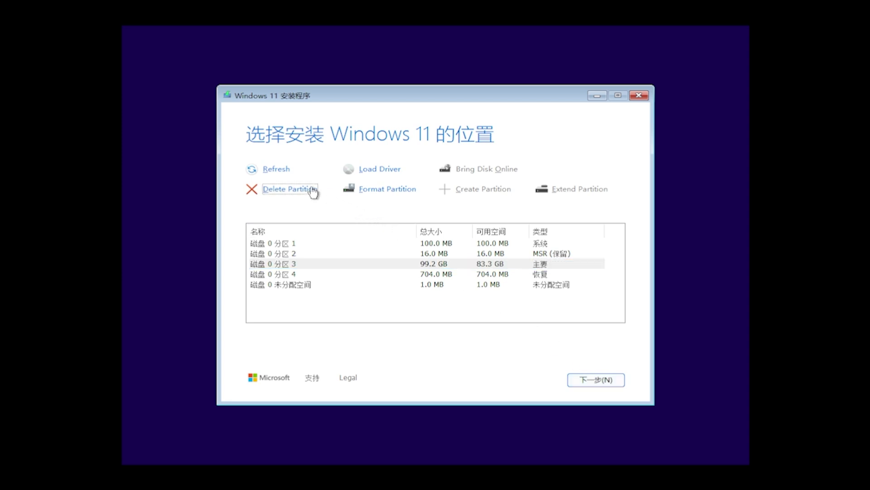
left_click(408, 276)
left_click(313, 190)
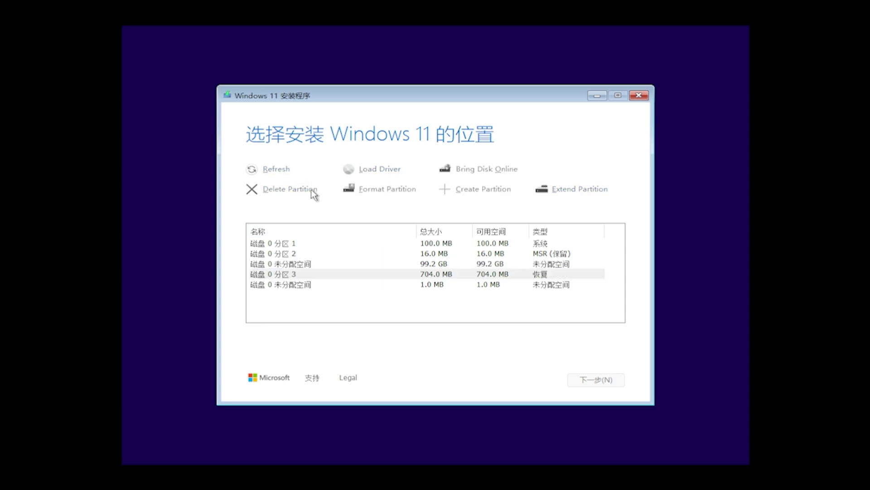
left_click(379, 286)
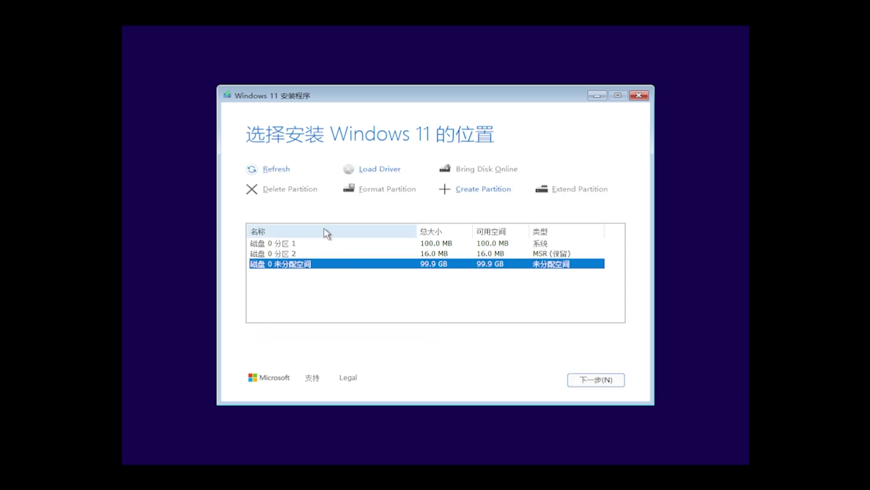
left_click(329, 254)
left_click(301, 190)
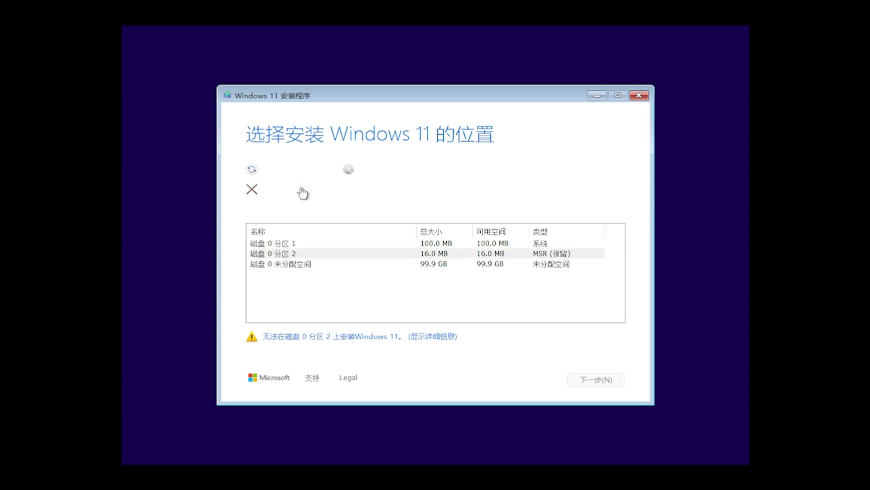
left_click(339, 243)
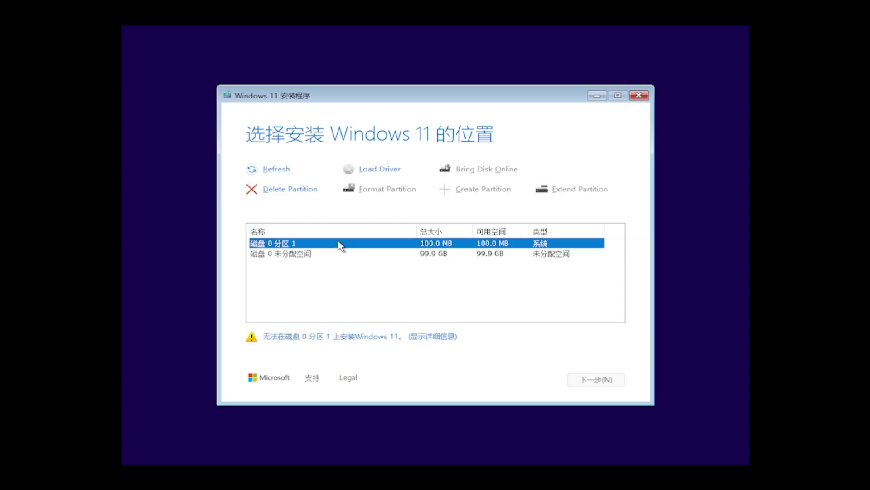
left_click(301, 194)
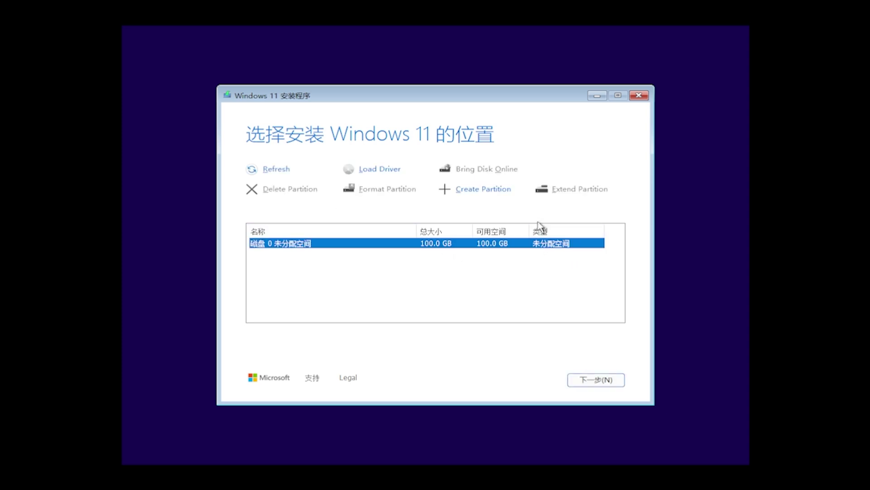
left_click(494, 192)
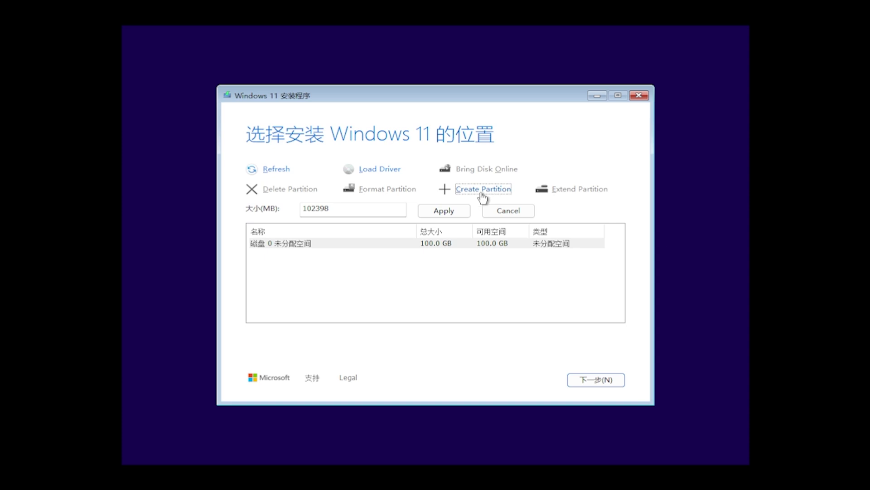
left_click(444, 211)
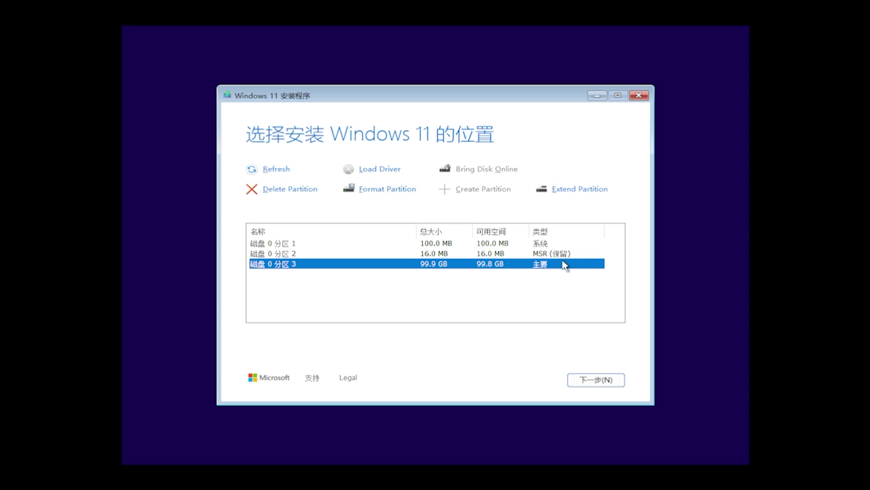
Step: Install Windows 11 Enterprise LTSC onto the newly created partition
left_click(619, 379)
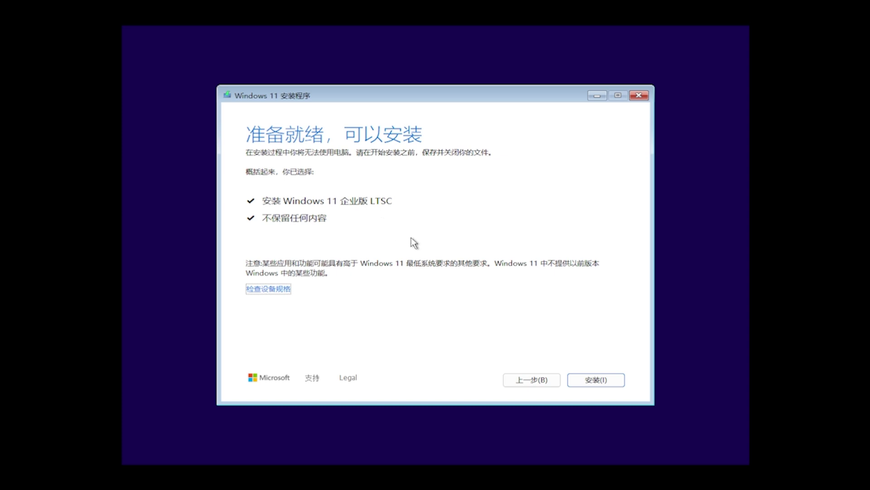
left_click(595, 380)
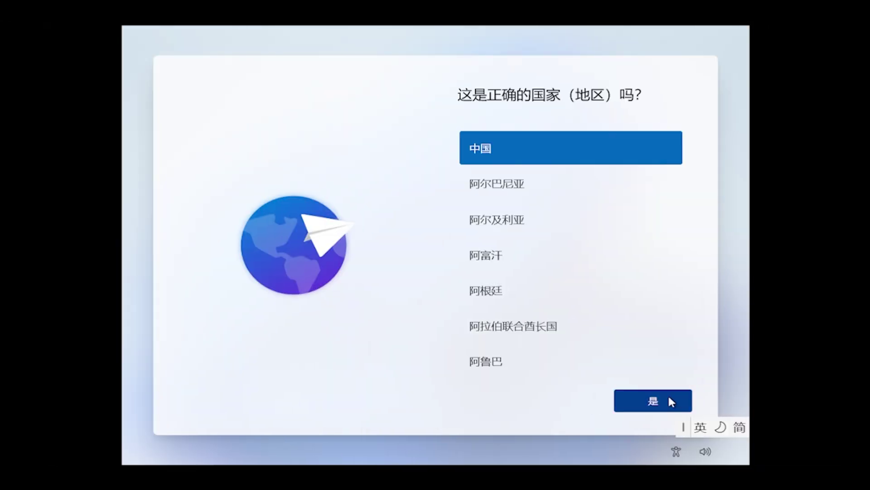
Step: Confirm 中国 as region and Microsoft Pinyin as keyboard, skipping a second layout
left_click(671, 402)
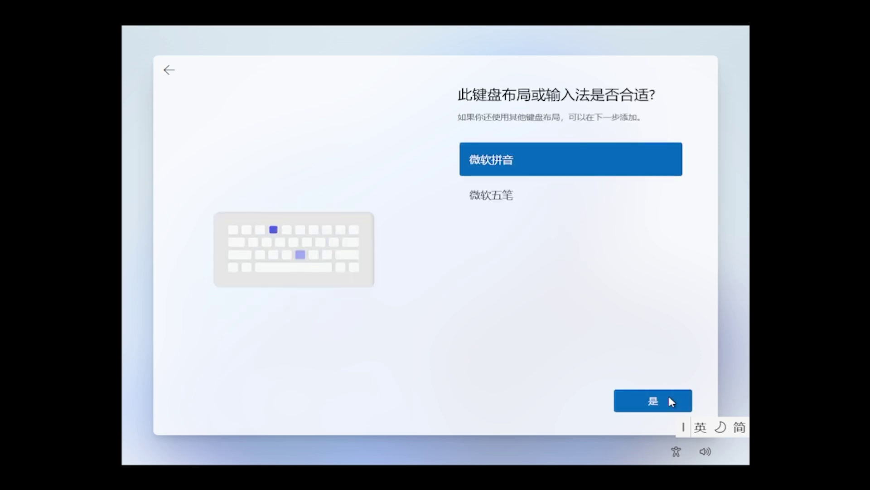
left_click(670, 401)
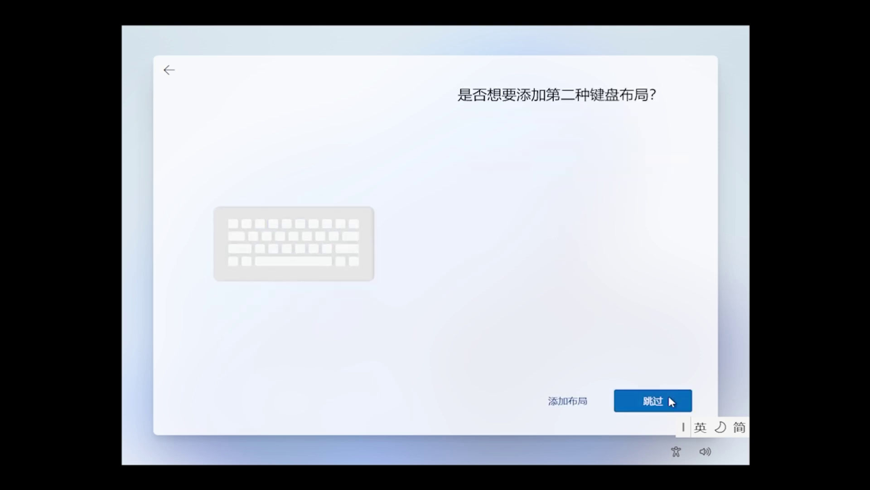
left_click(671, 401)
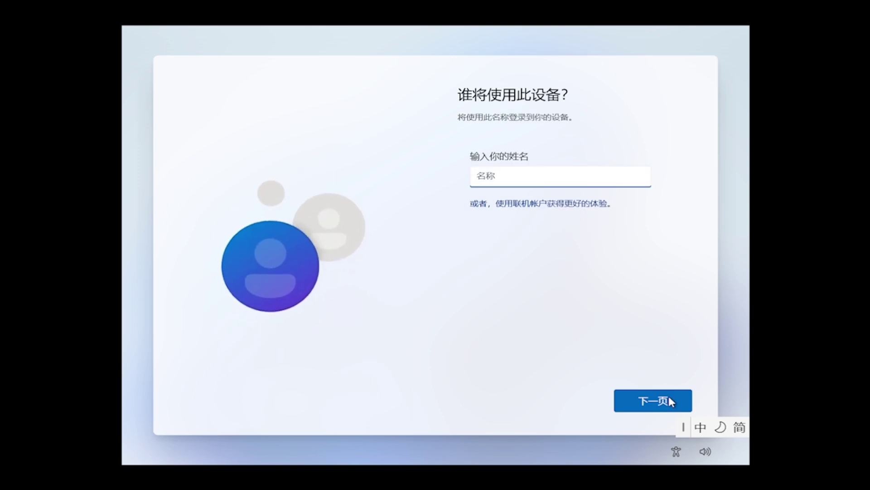
Step: Enter 'admin' as the name of the local account
type("a")
key("shift")
type("dmin")
left_click(670, 397)
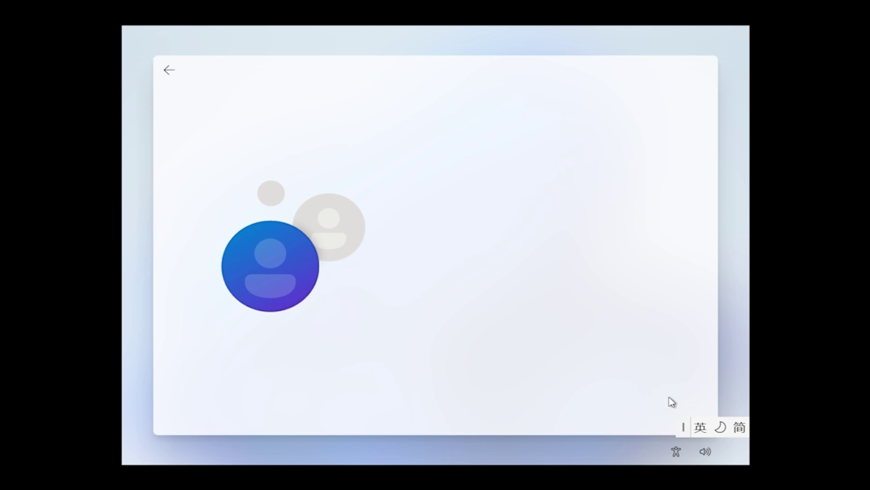
Step: Set the account password and enter it again to confirm
type("123456")
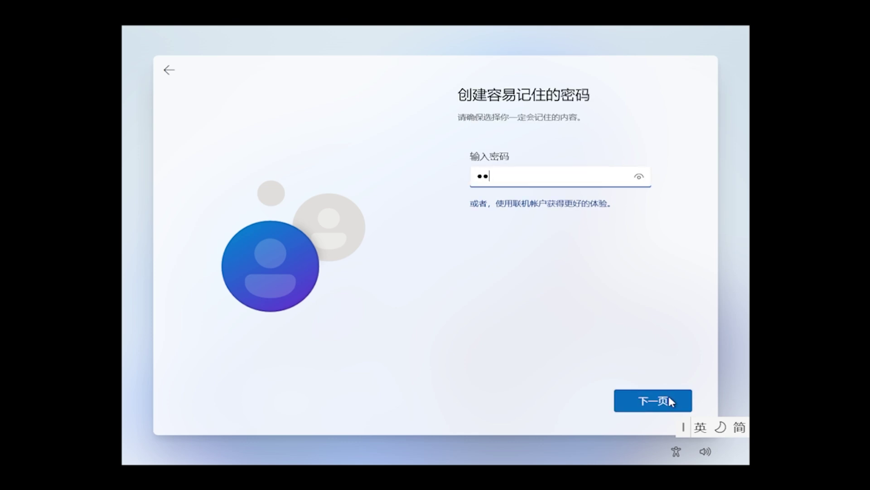
left_click(669, 397)
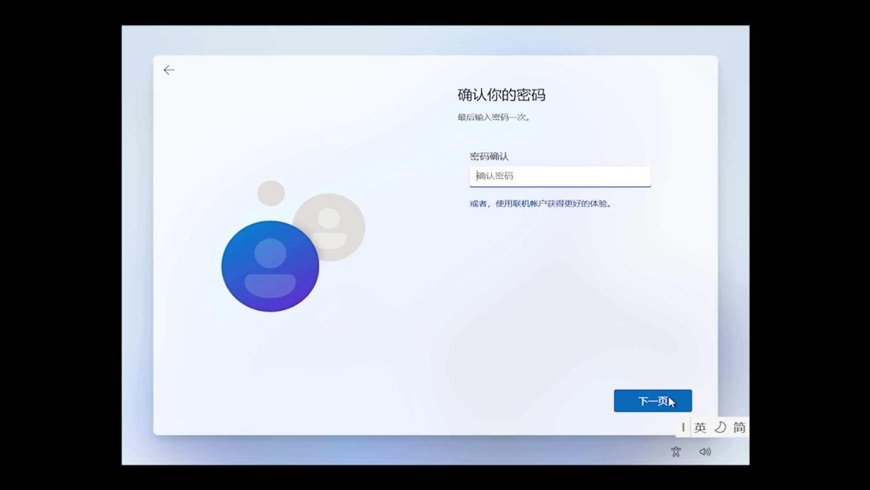
type("123456")
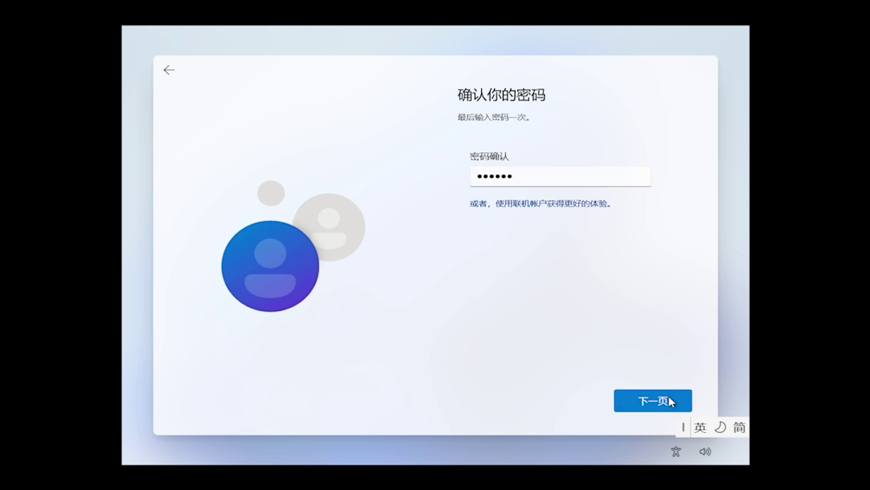
left_click(669, 399)
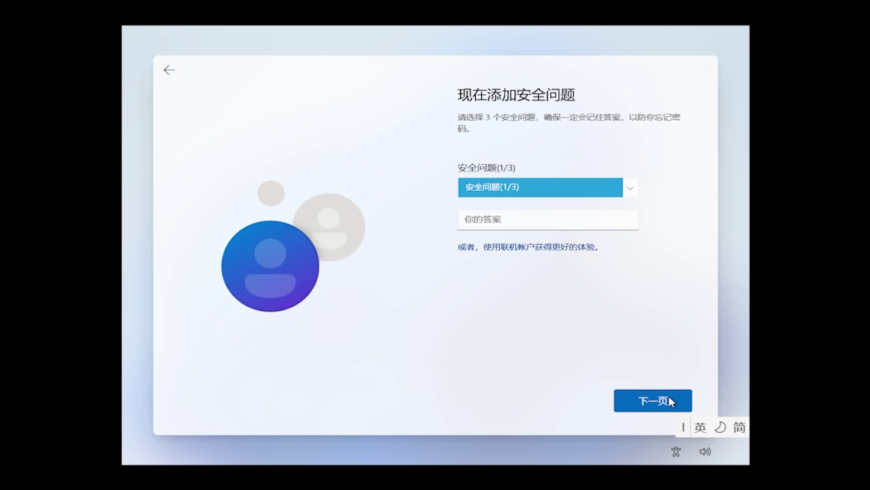
Step: Choose the first-pet security question and enter its answer
left_click(631, 191)
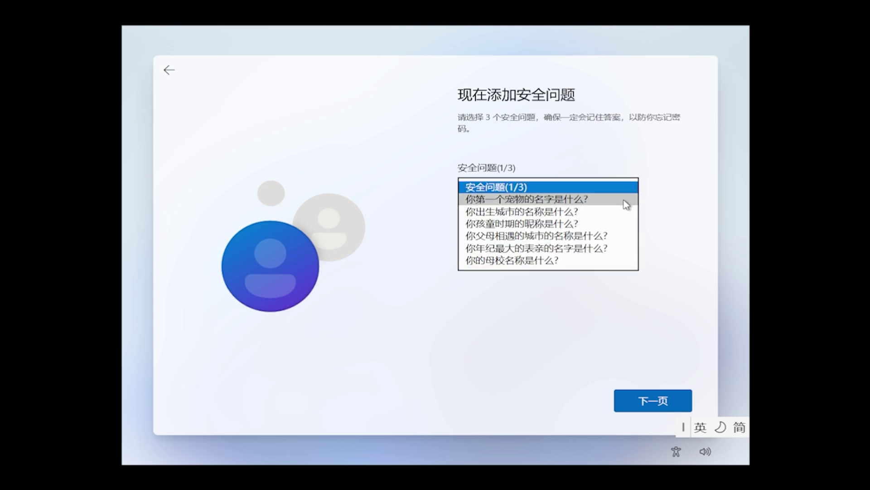
left_click(624, 199)
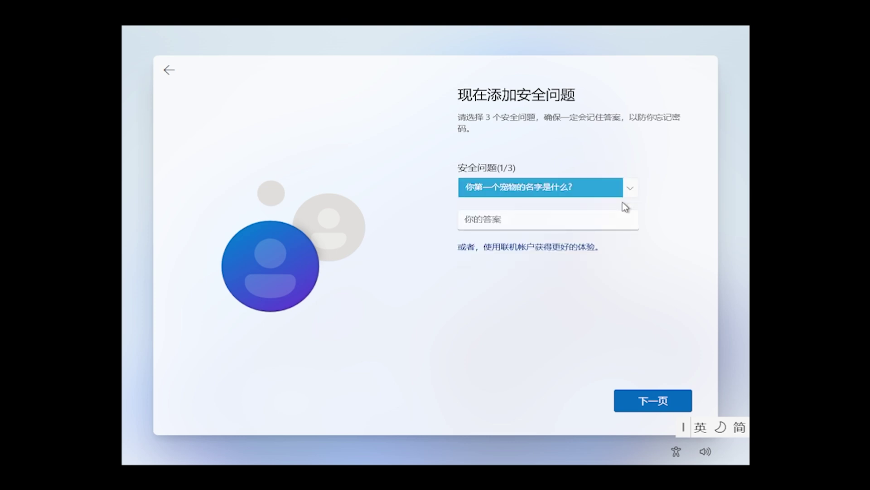
left_click(616, 225)
type("gongzhu")
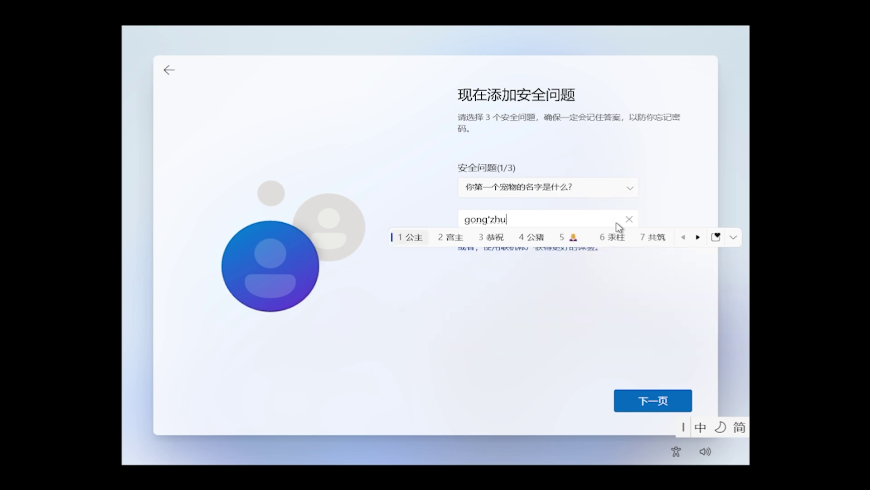
key("space")
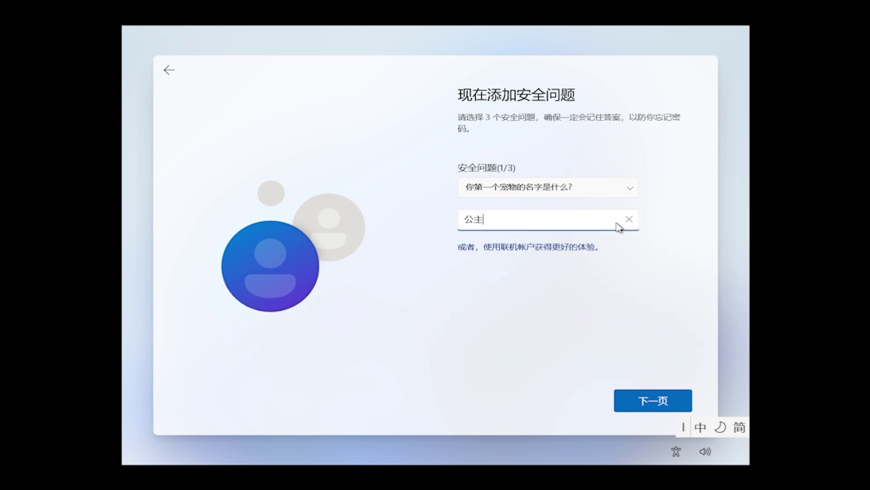
left_click(686, 400)
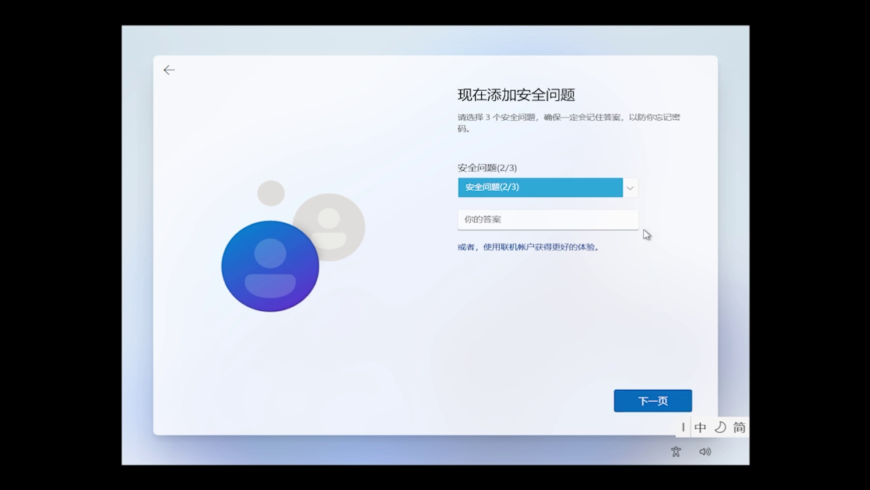
Step: Choose the birth-city security question and enter its answer
left_click(631, 191)
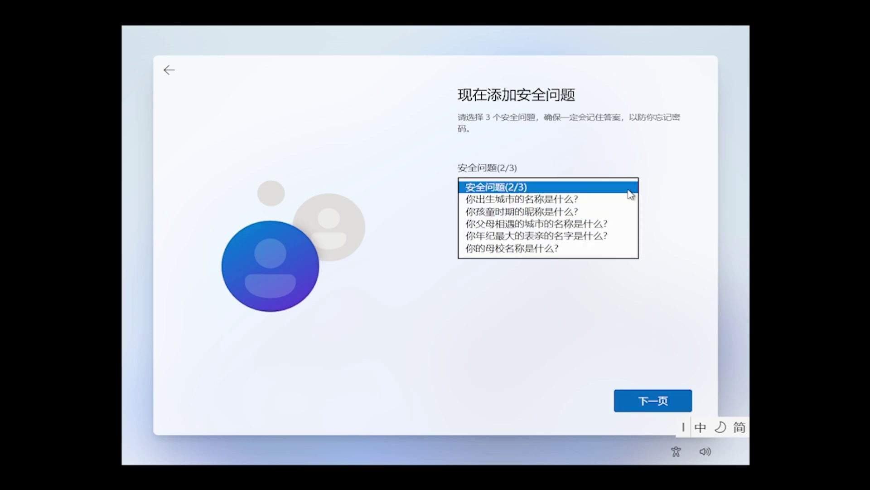
left_click(627, 200)
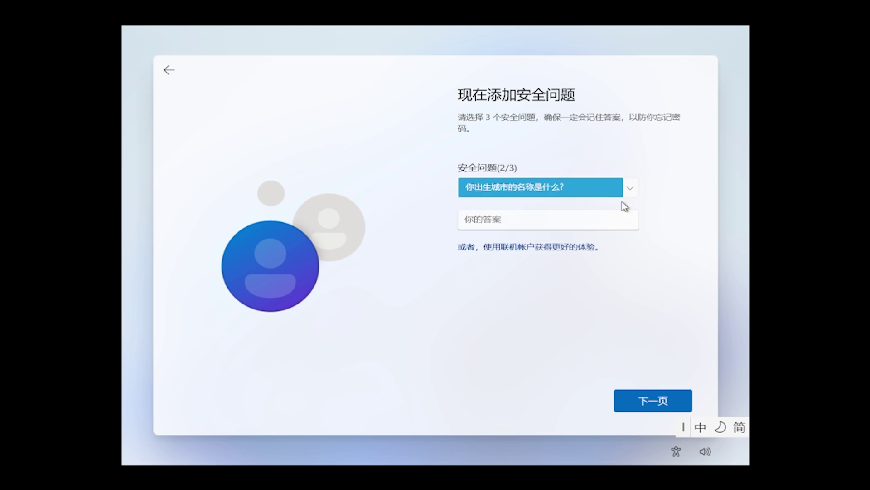
left_click(616, 219)
type("b")
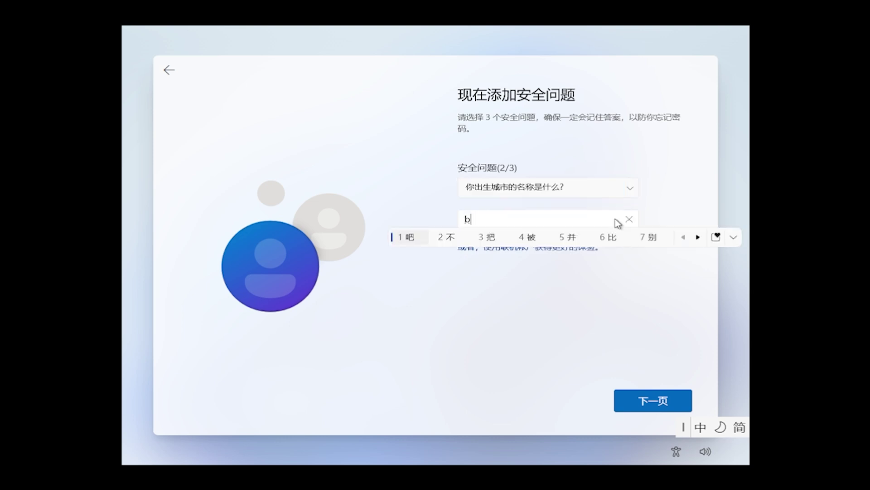
type("j2")
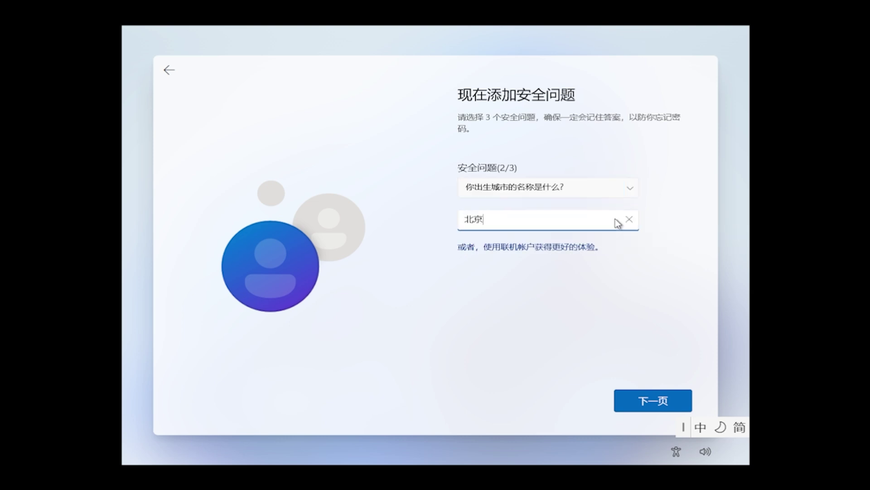
left_click(662, 399)
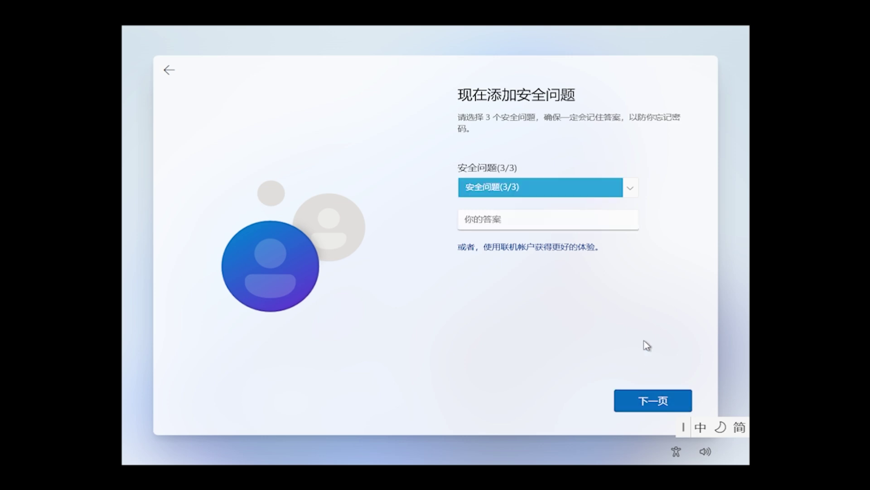
Step: Choose the childhood-nickname question, enter its answer, and submit the security questions
left_click(631, 189)
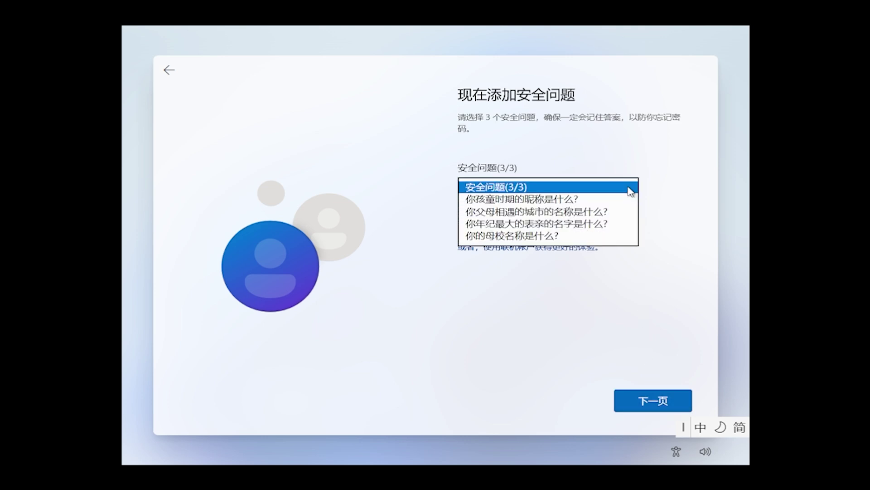
left_click(619, 200)
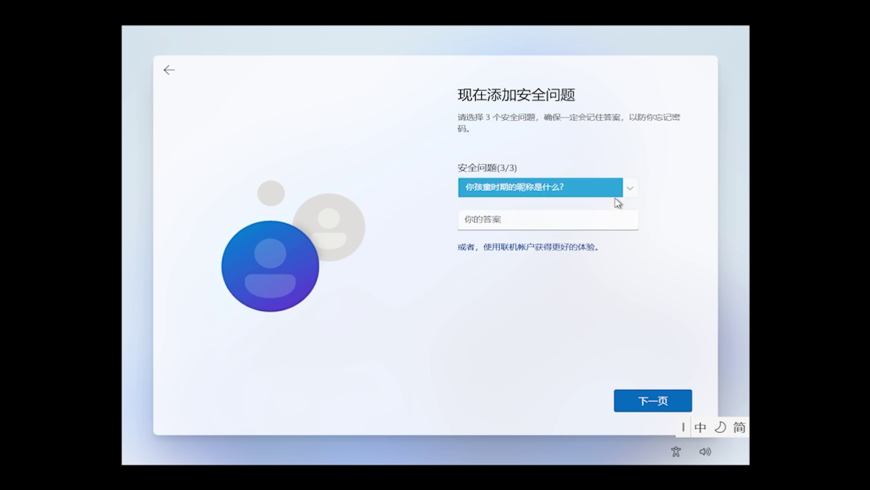
left_click(614, 221)
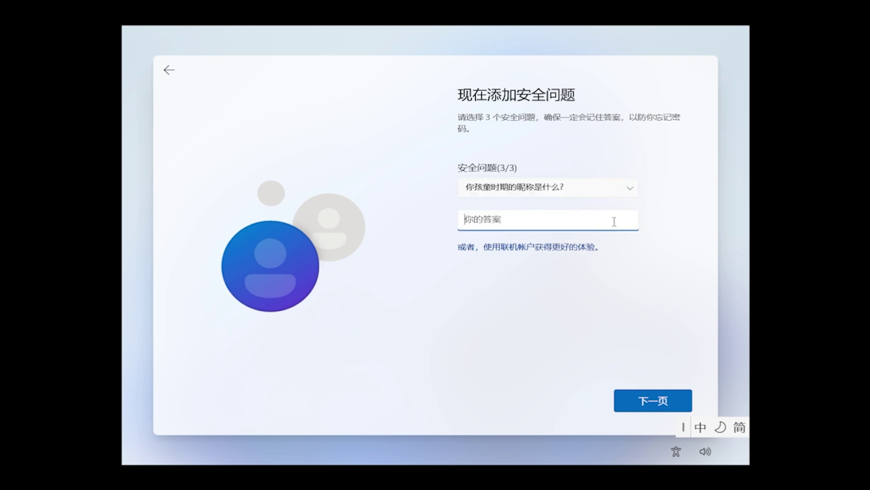
type("baoer")
key("space")
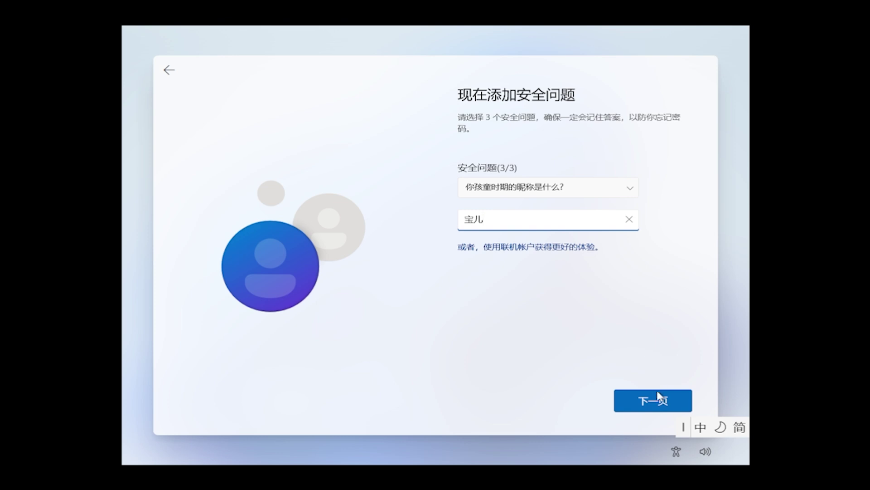
left_click(662, 401)
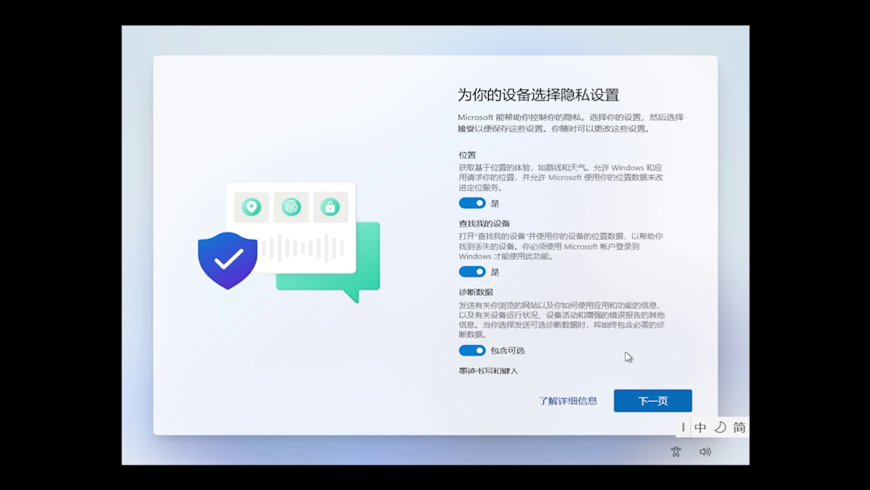
Step: Turn off location, Find my device, optional diagnostic data and inking and typing
left_click(481, 205)
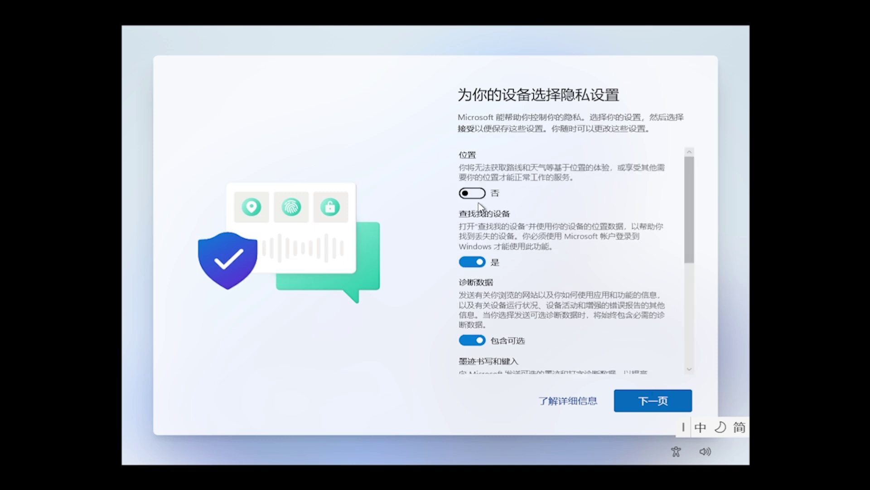
left_click(489, 263)
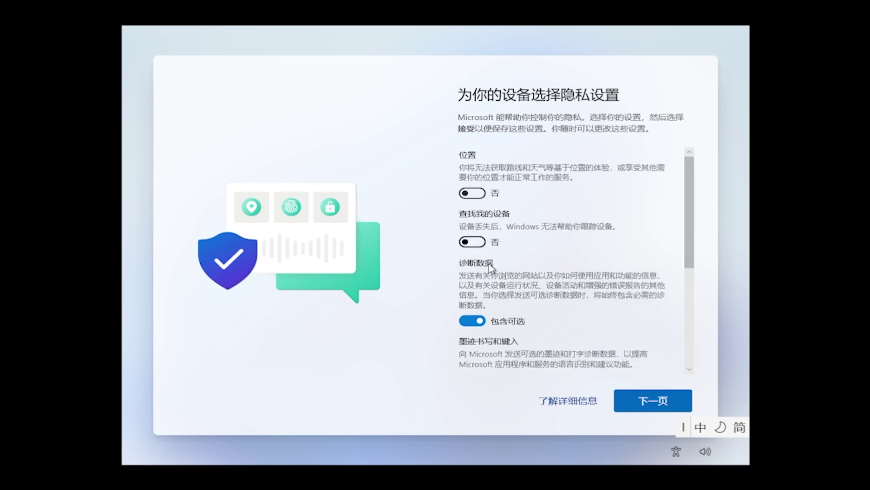
left_click(491, 323)
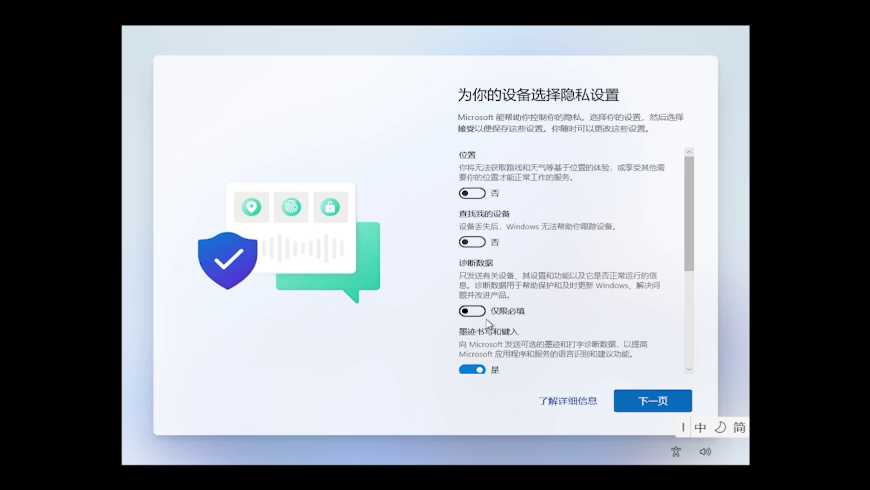
left_click(487, 367)
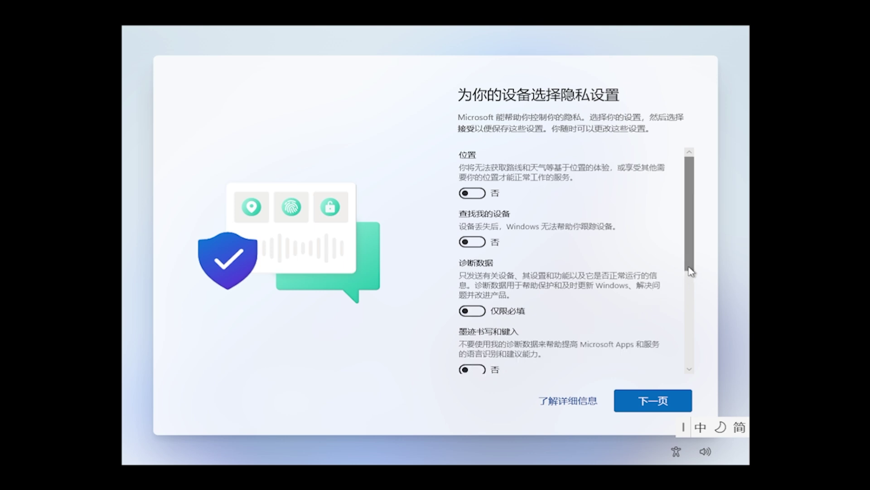
Step: Turn off tailored experiences and advertising ID, then accept the privacy settings
scroll(689, 278, "down", 3)
scroll(698, 298, "down", 4)
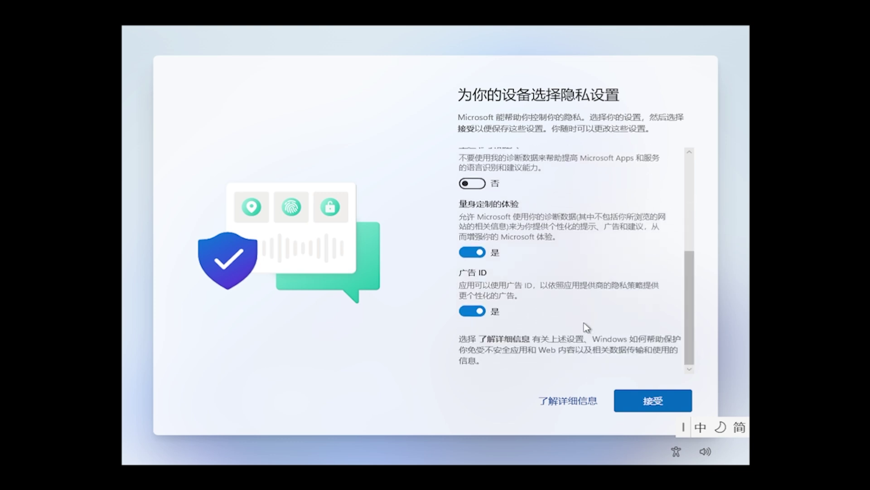
left_click(473, 252)
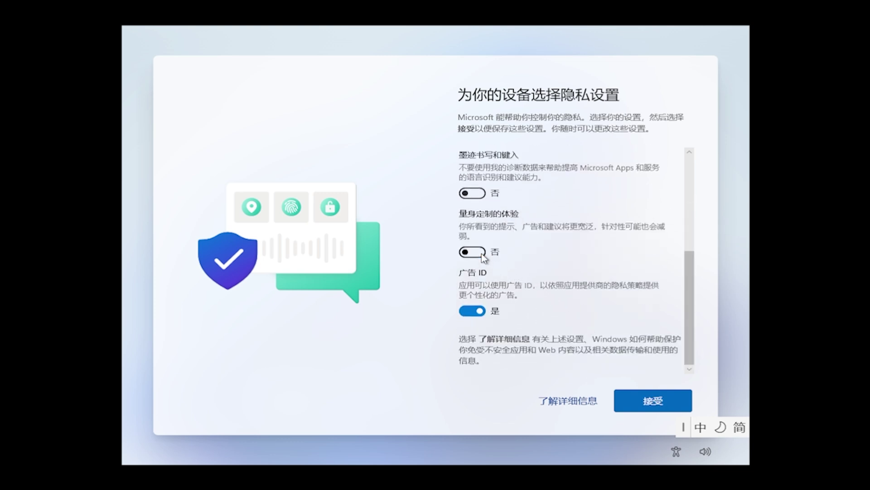
left_click(482, 312)
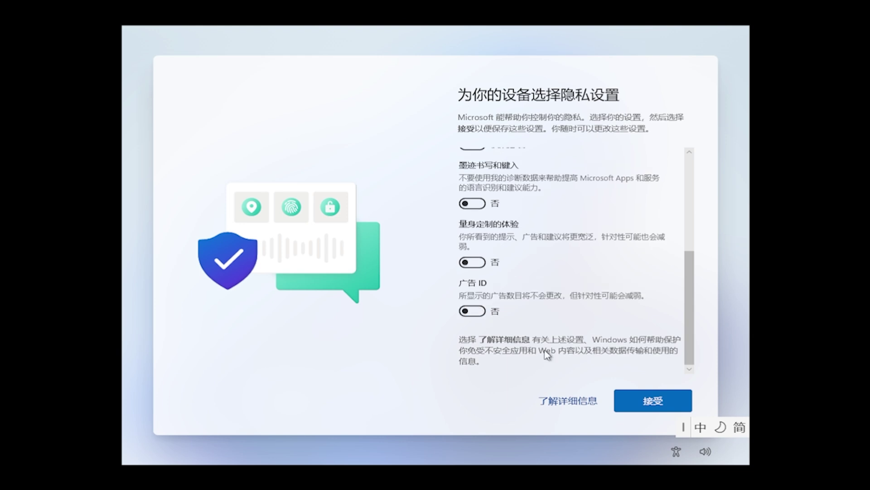
left_click(670, 406)
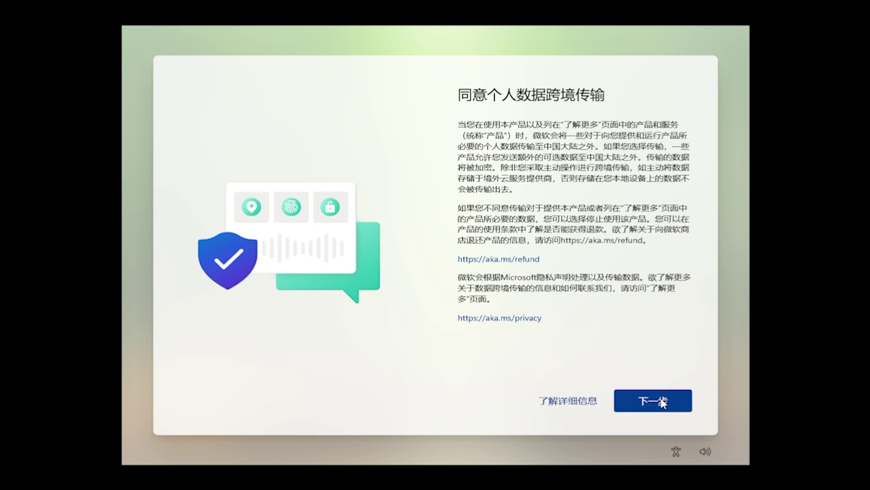
Step: Agree to the 同意个人数据跨境传输 cross-border data transfer notice
left_click(662, 401)
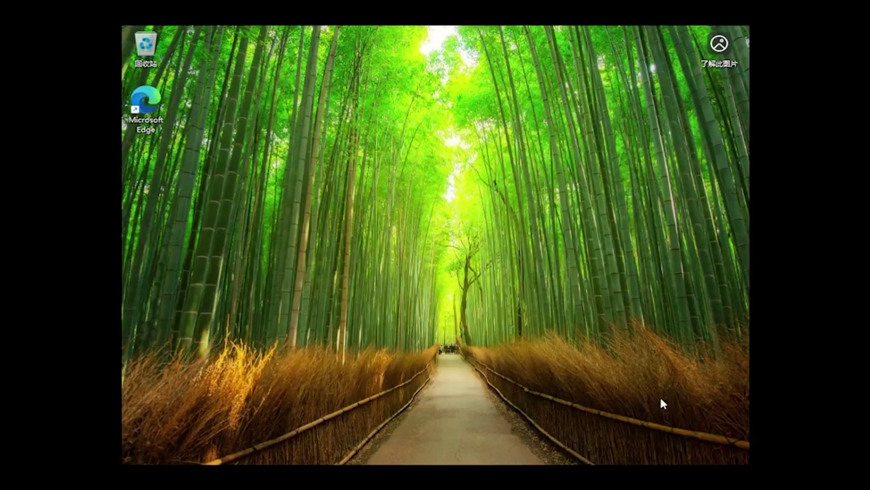
key("super")
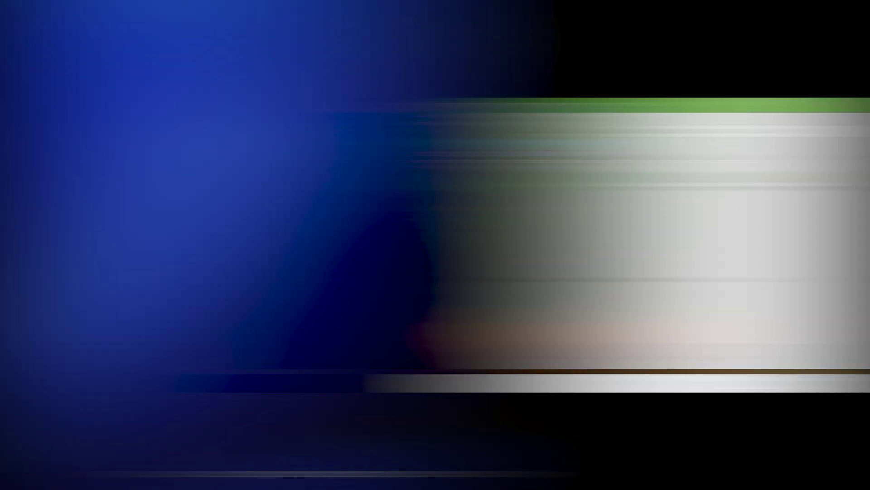
Step: Enter the account password on the lock screen to sign in
type("*****")
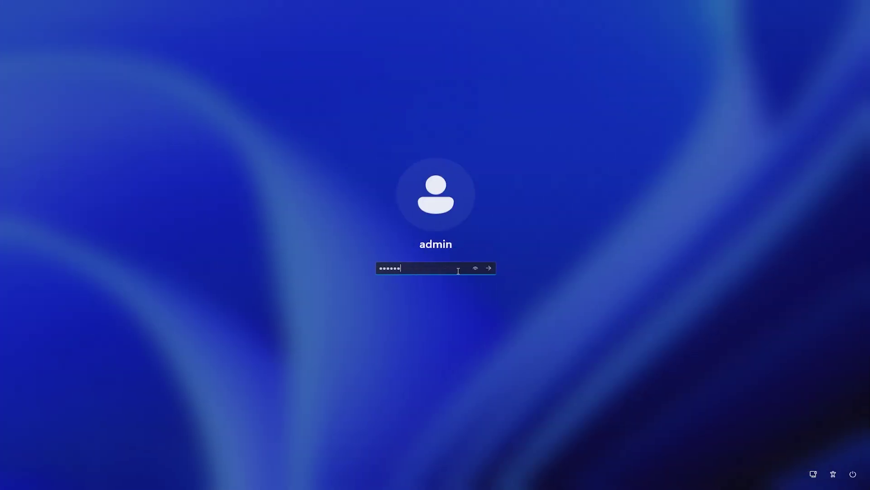
left_click(490, 272)
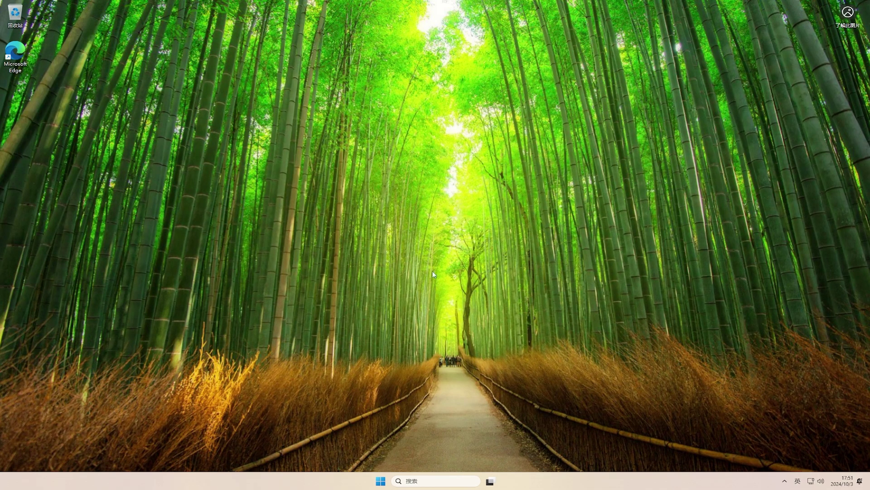
Step: Search the Start menu for 'copilot', find no results, and return to Start home
left_click(381, 480)
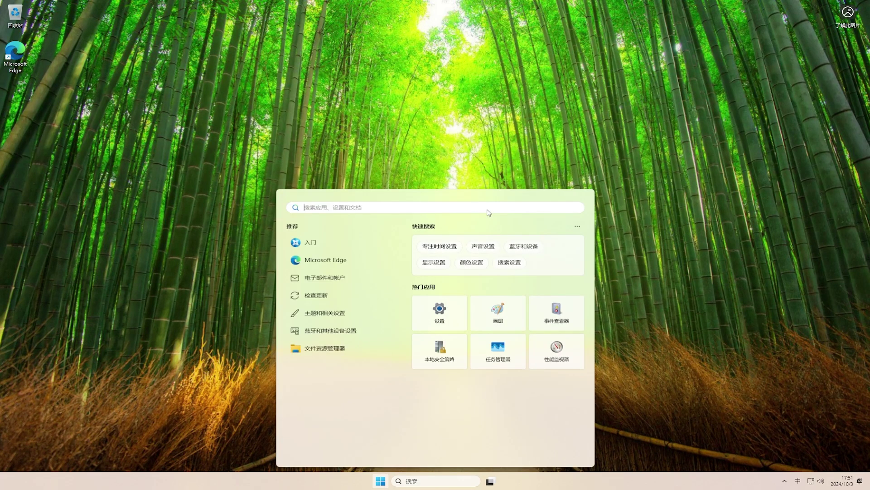
type("cop")
key("shift")
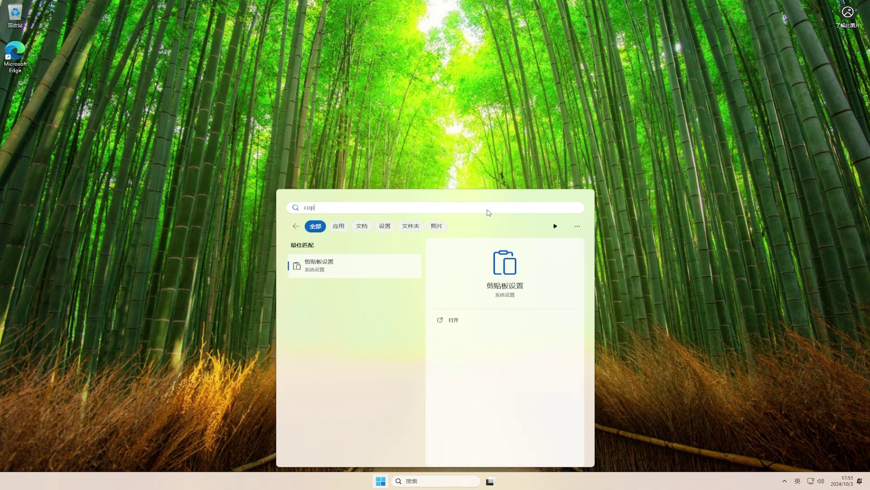
type("ilot")
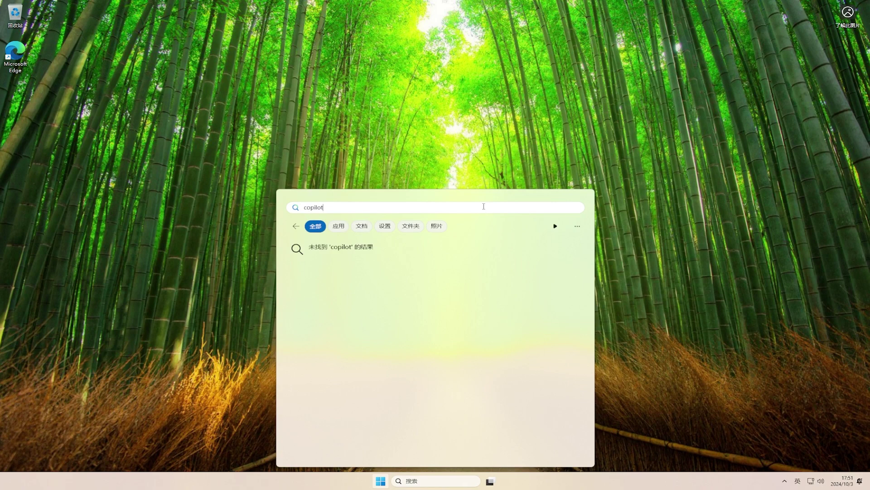
left_click(296, 226)
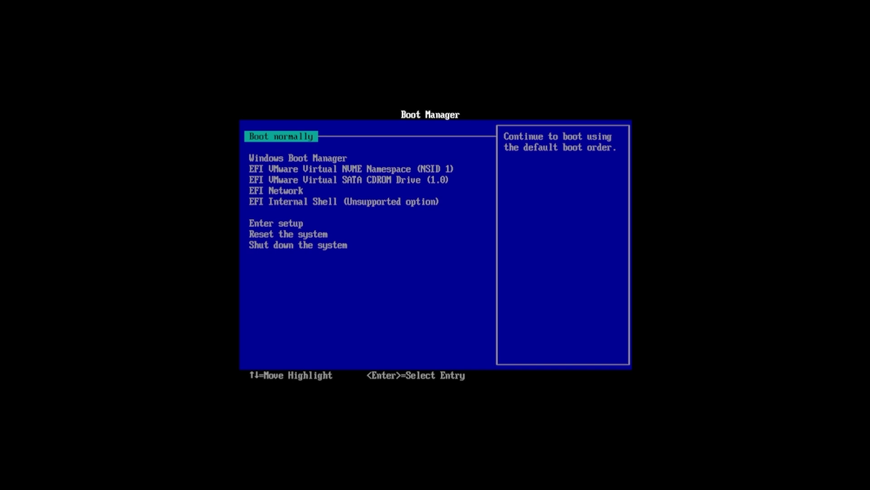
Step: Boot from the EFI VMware Virtual SATA CDROM Drive and confirm booting from CD/DVD
key("Down")
key("Down")
key("Down")
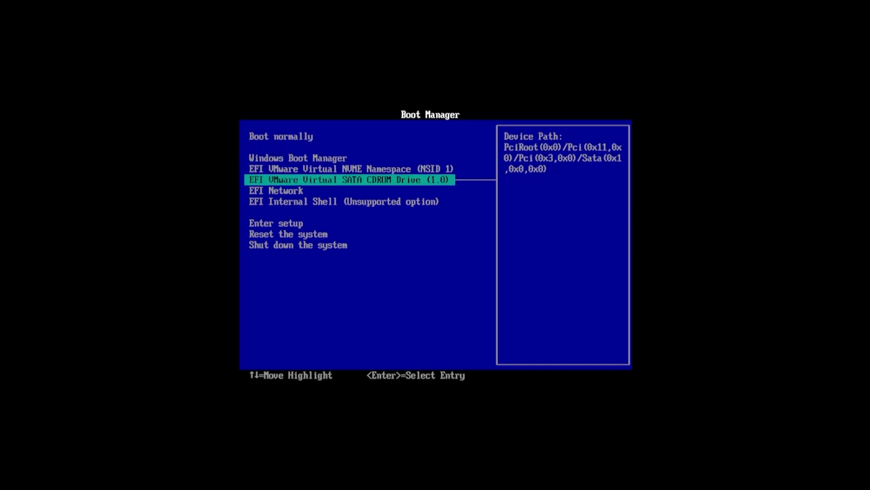
key("Return")
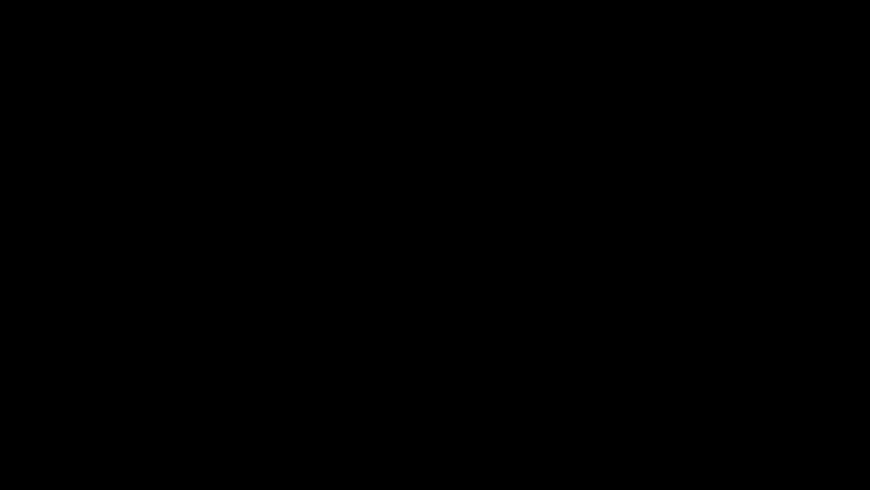
key("Return")
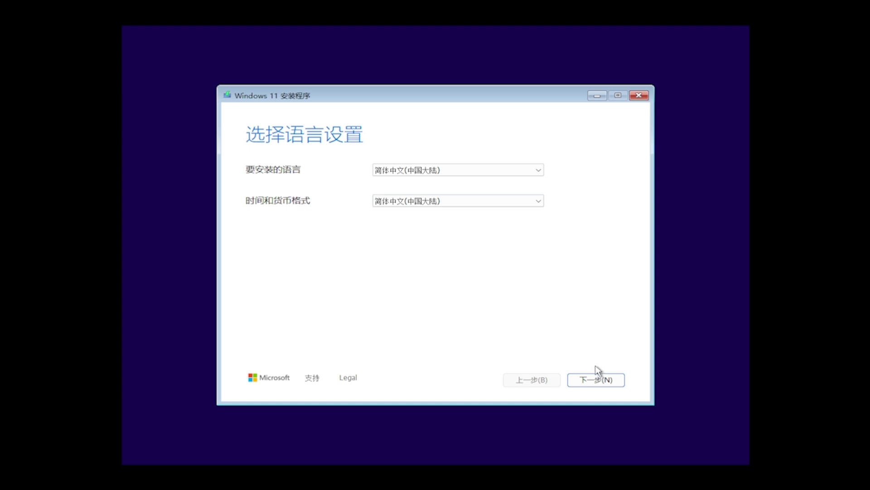
Step: Accept the language and keyboard defaults and agree to a clean install deleting everything
left_click(613, 380)
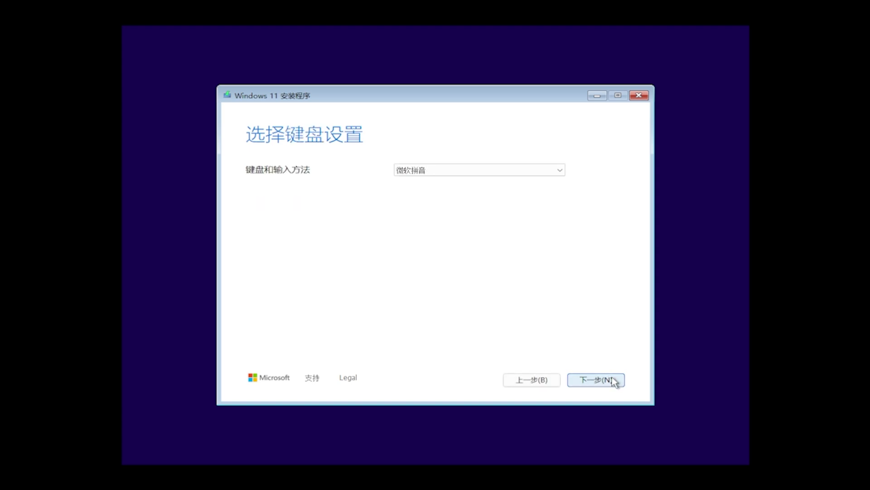
left_click(613, 381)
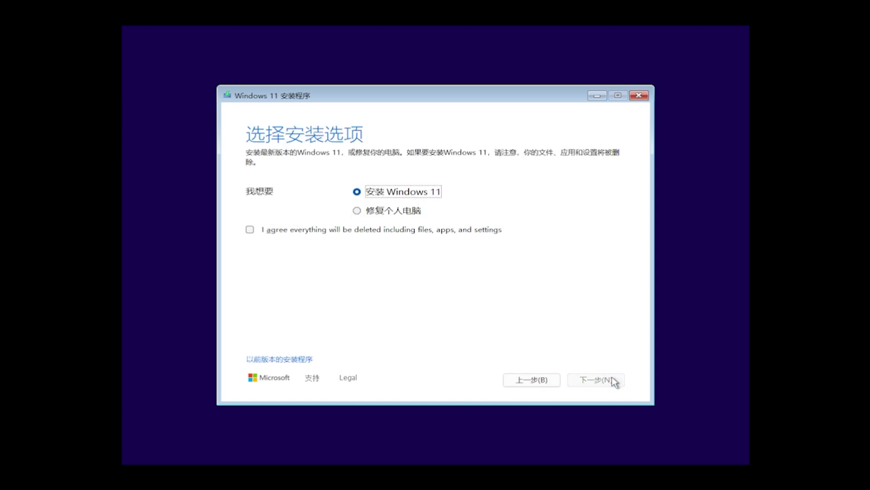
left_click(454, 234)
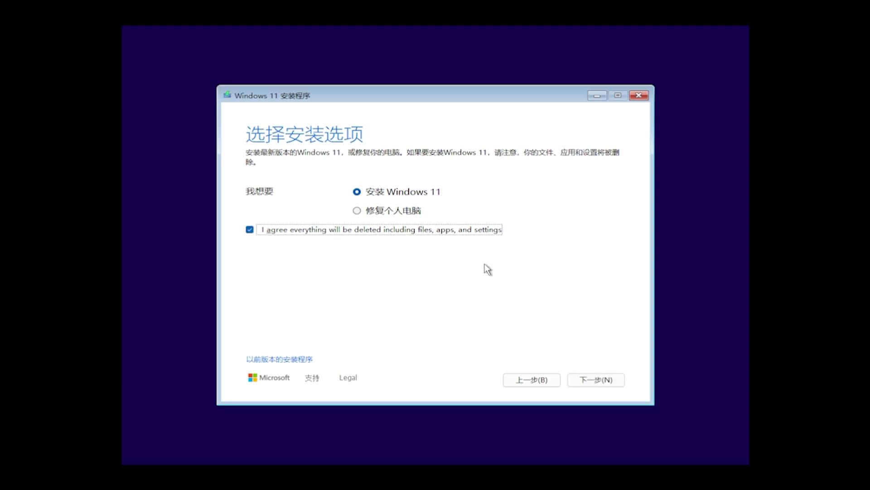
left_click(594, 378)
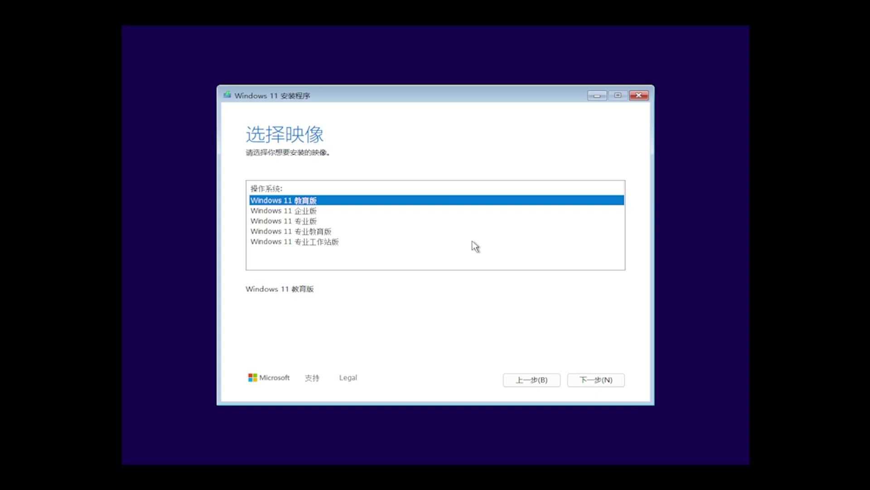
Step: Choose the Windows 11 专业版 edition and accept the licence terms
left_click(367, 221)
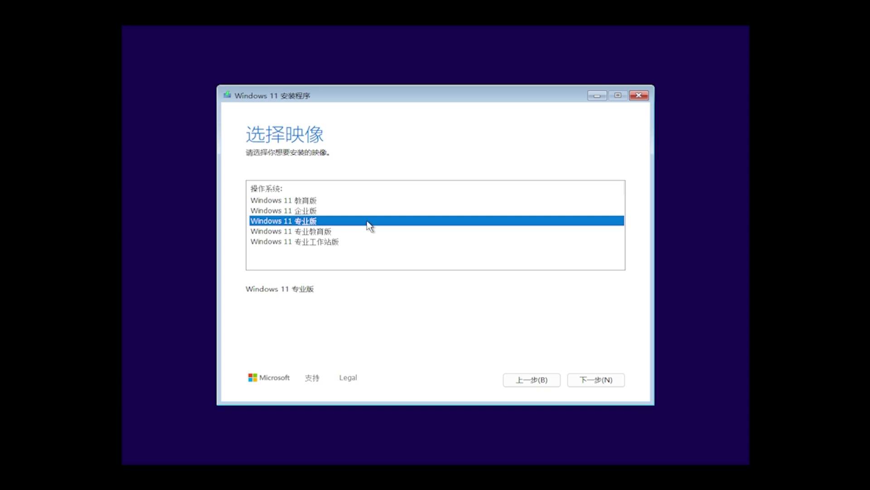
left_click(601, 380)
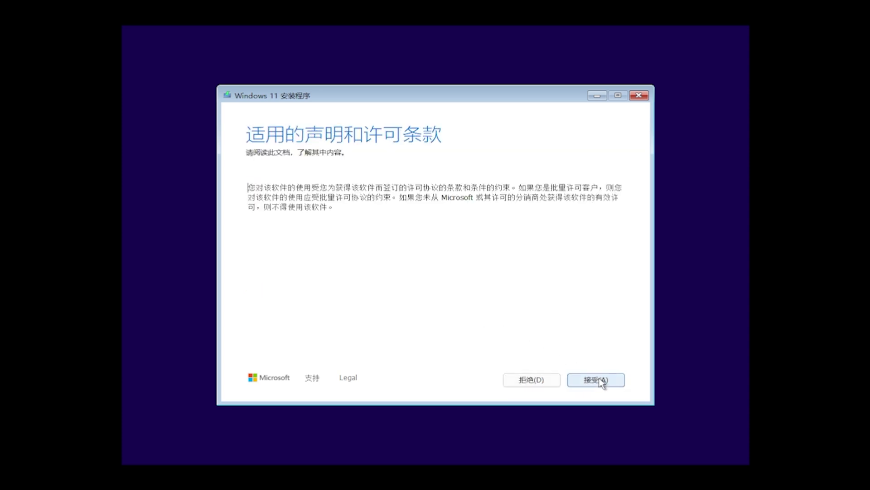
left_click(602, 382)
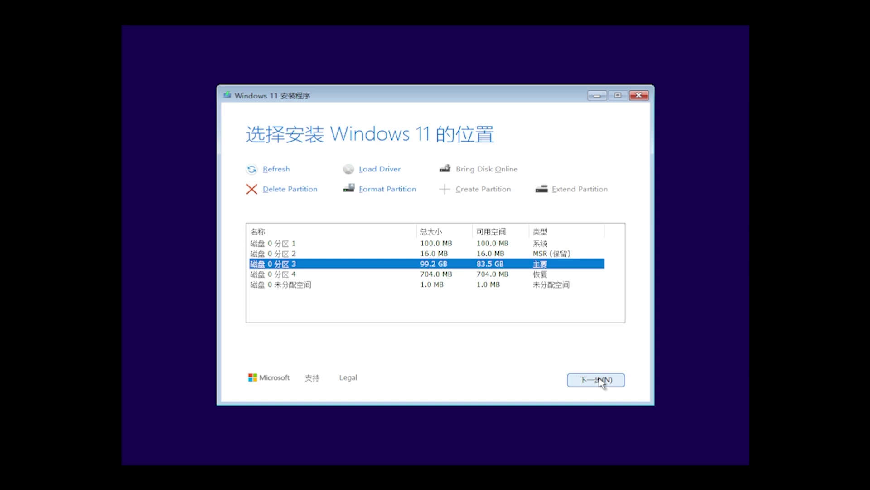
Step: Delete disk 0's primary, 100 MB system, 16 MB MSR and 704 MB recovery partitions
left_click(300, 189)
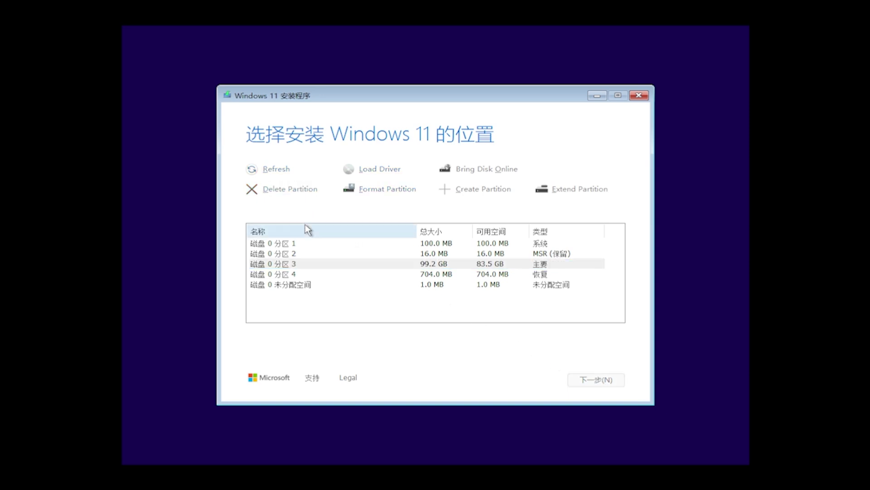
left_click(311, 242)
left_click(294, 194)
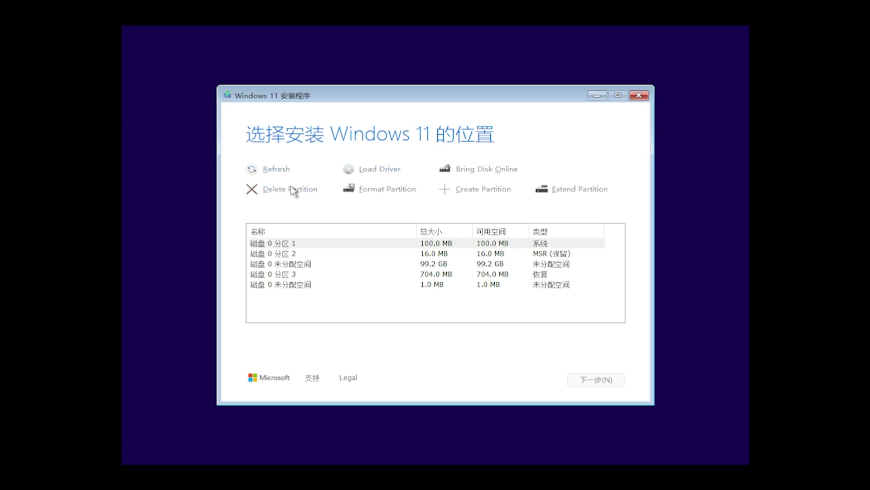
left_click(301, 253)
left_click(294, 194)
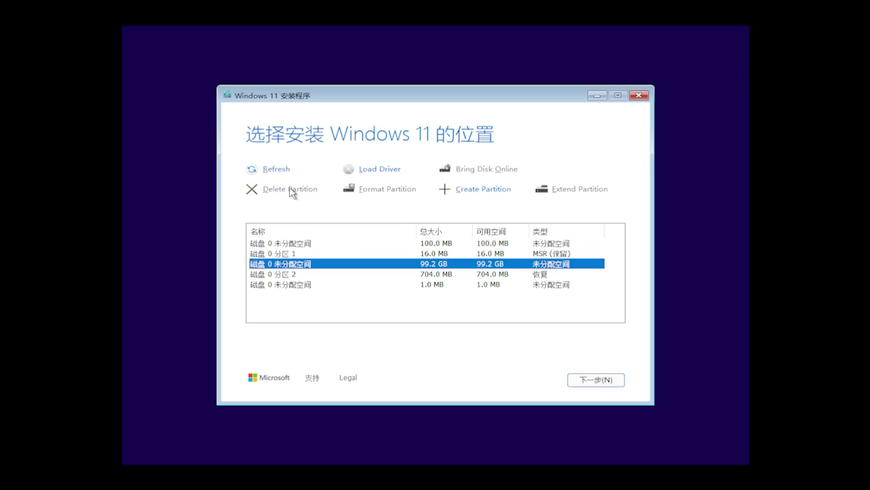
left_click(295, 254)
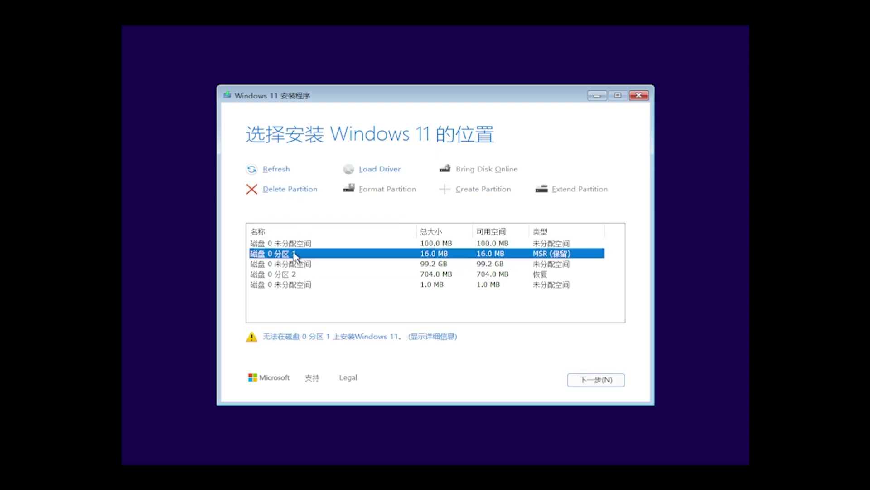
left_click(294, 193)
left_click(308, 285)
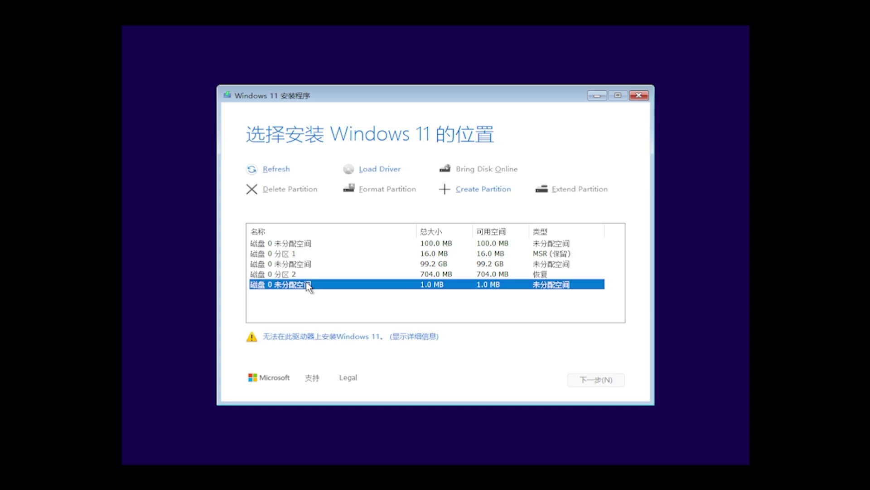
left_click(299, 253)
left_click(287, 192)
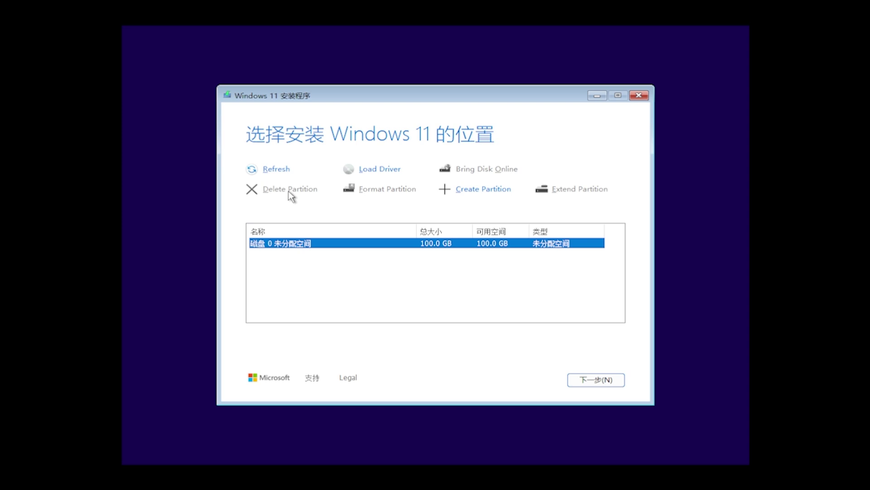
Step: Create a 102398 MB partition, format the new 99.9 GB primary partition, and continue
left_click(486, 190)
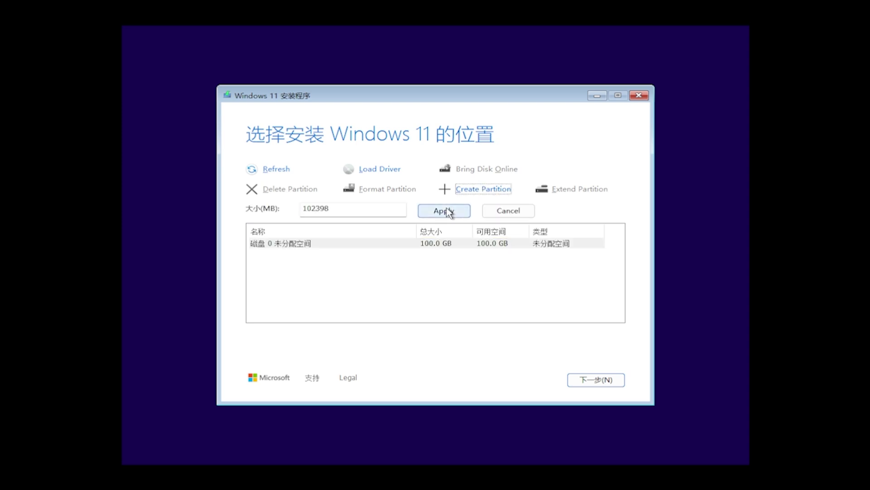
left_click(448, 211)
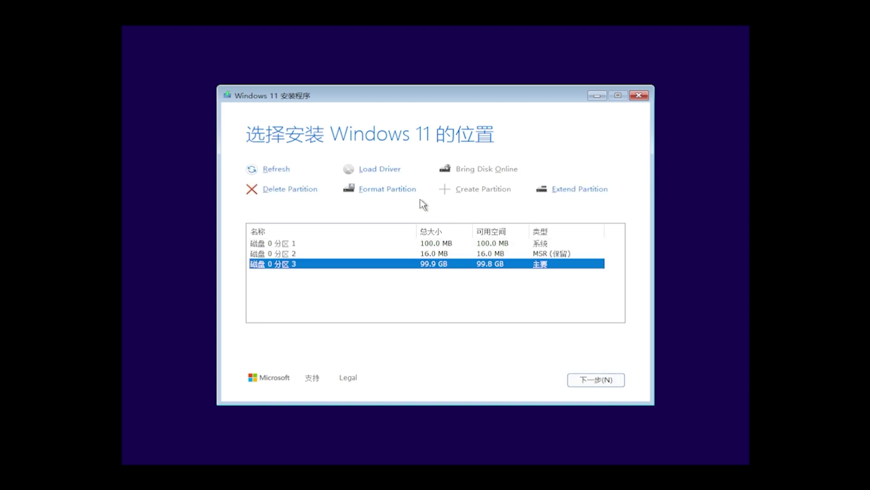
left_click(396, 190)
left_click(618, 383)
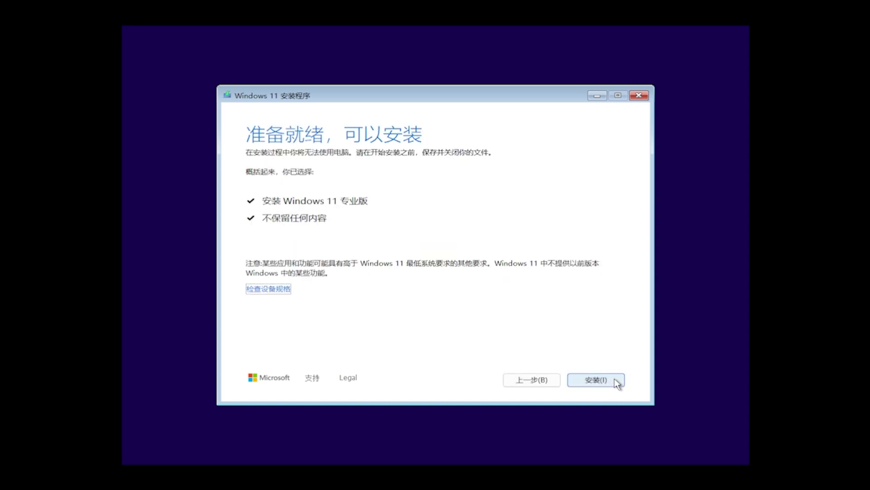
Step: Start the Windows 11 专业版 installation from the 准备就绪 summary page
left_click(616, 381)
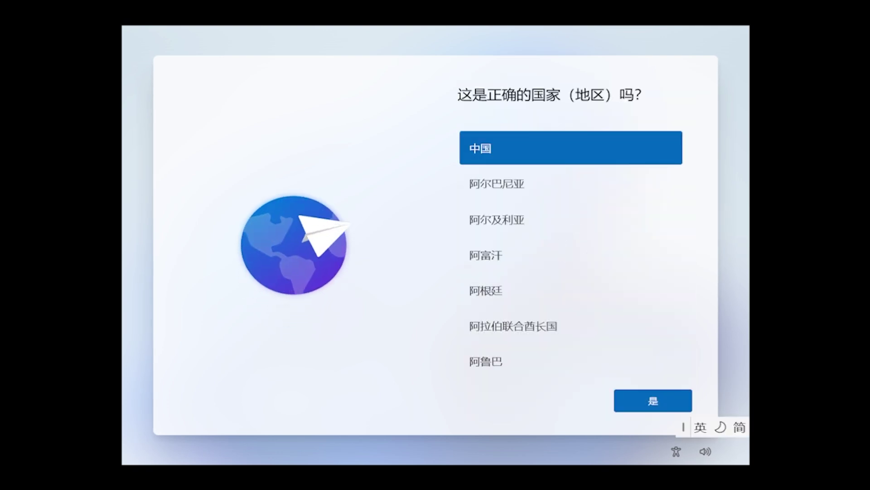
Step: Confirm 中国 and 微软拼音, skip the second keyboard layout and device naming
left_click(672, 406)
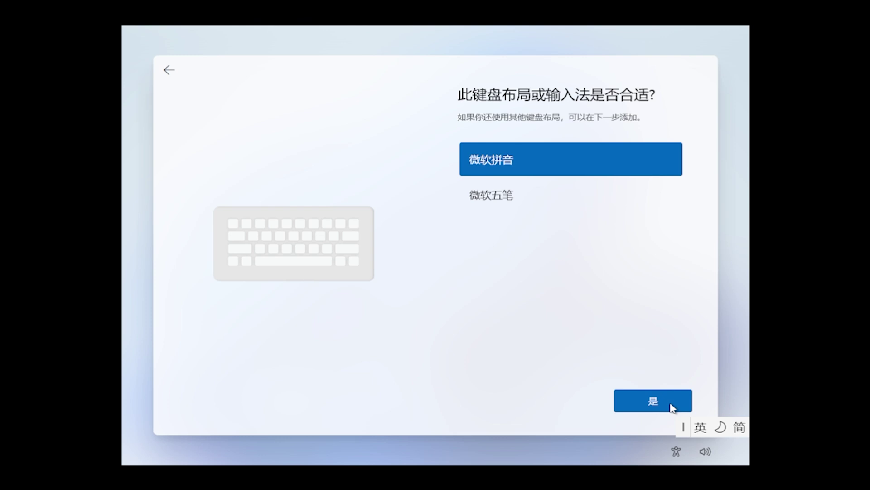
left_click(672, 406)
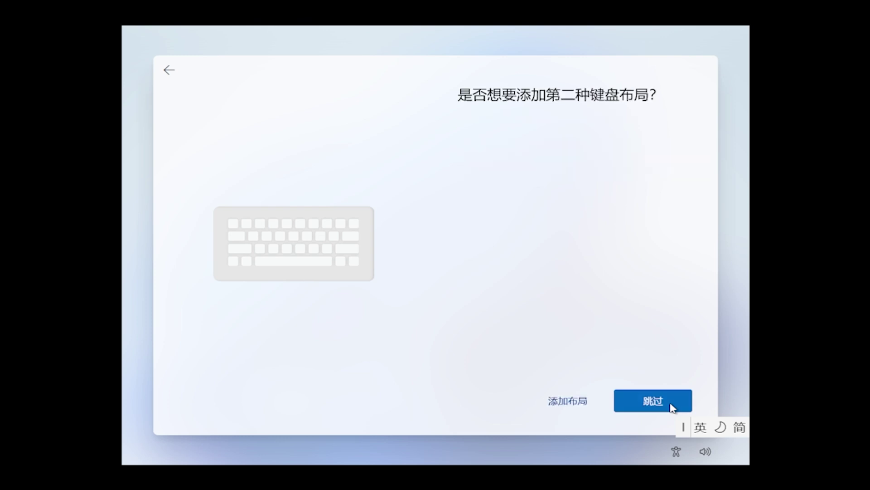
left_click(672, 406)
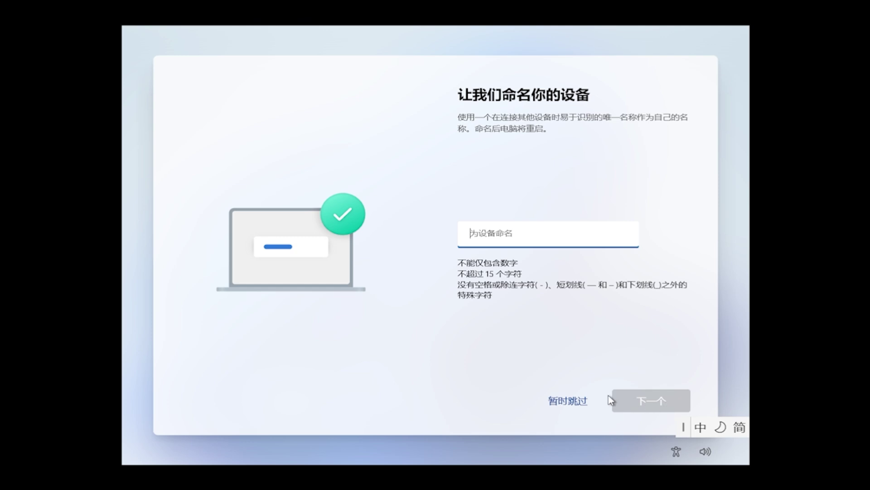
left_click(574, 401)
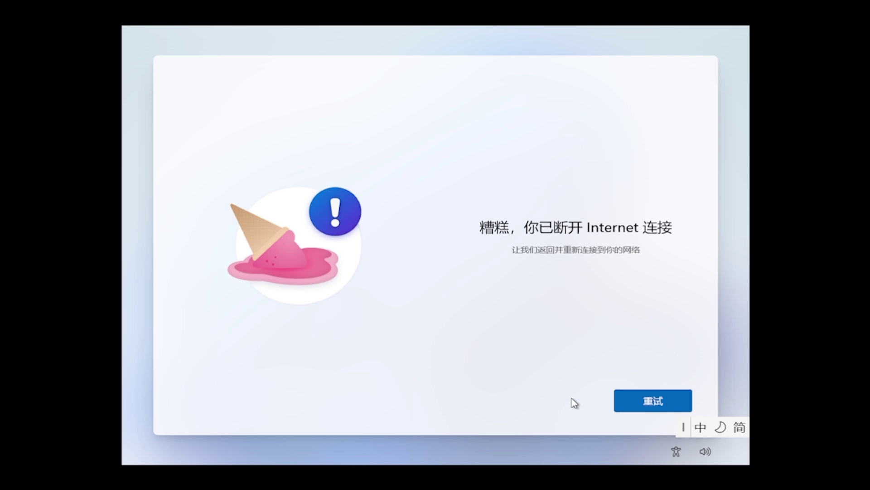
Step: Run oobe\bypassnro in a Shift+F10 Command Prompt to restart setup
key("shift+F10")
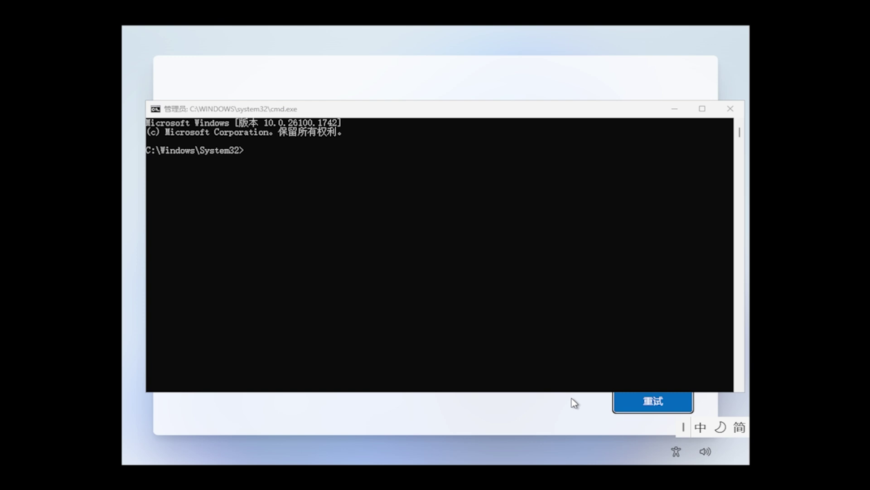
left_click(541, 263)
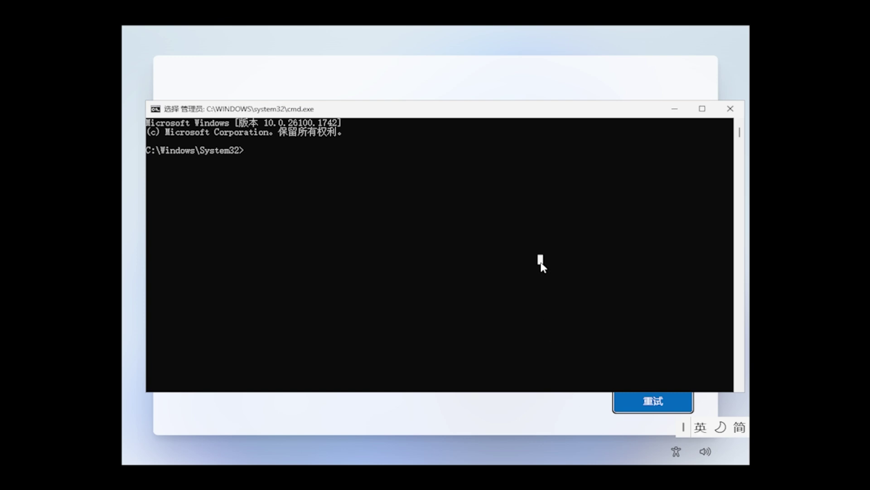
type("oobe\\bypassnro")
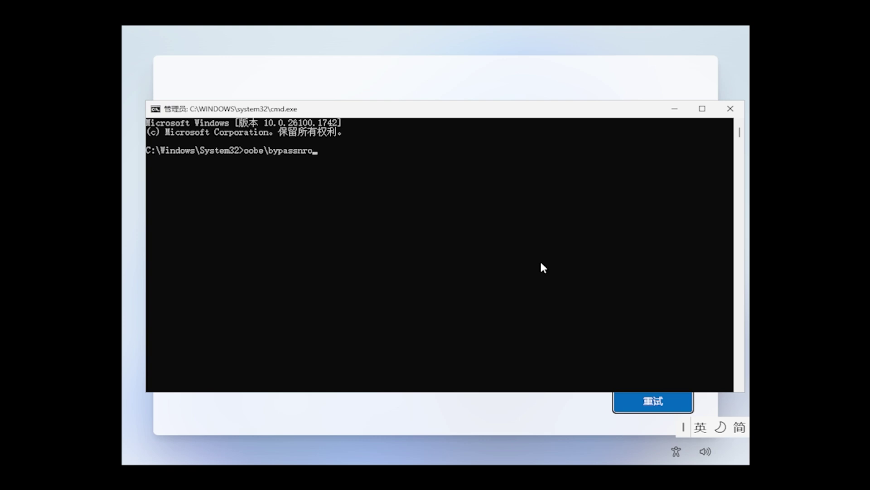
type("\bypassnro")
key("Return")
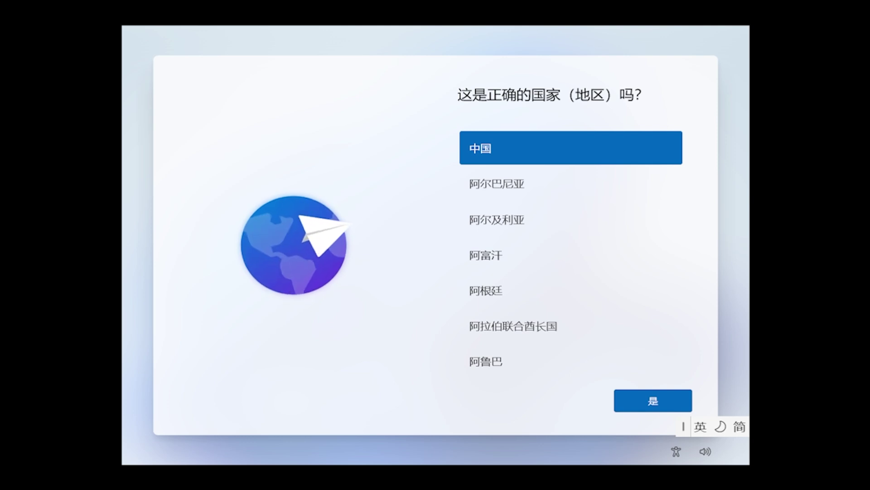
Step: Reconfirm 中国 and 微软拼音, skip the second layout, and skip naming the device
left_click(676, 405)
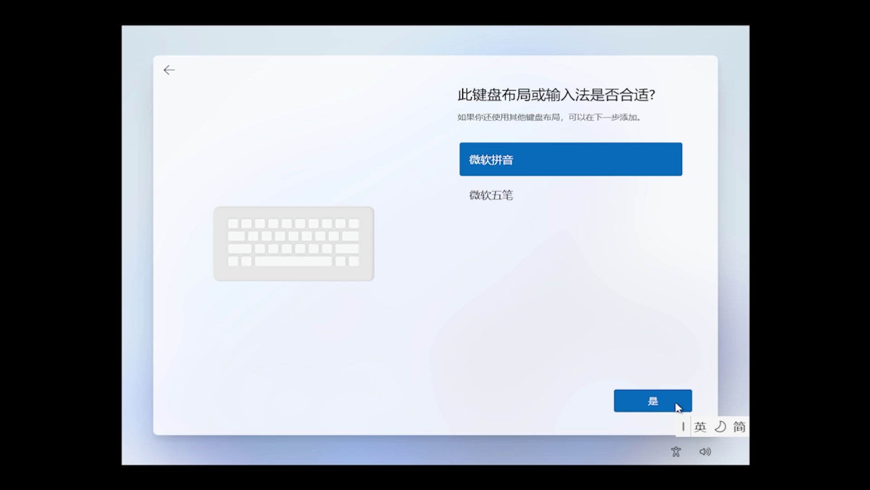
left_click(677, 405)
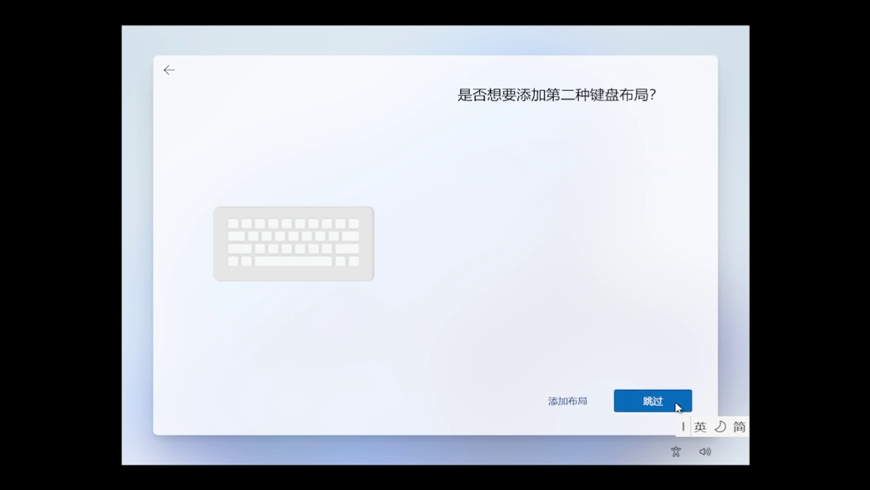
left_click(678, 407)
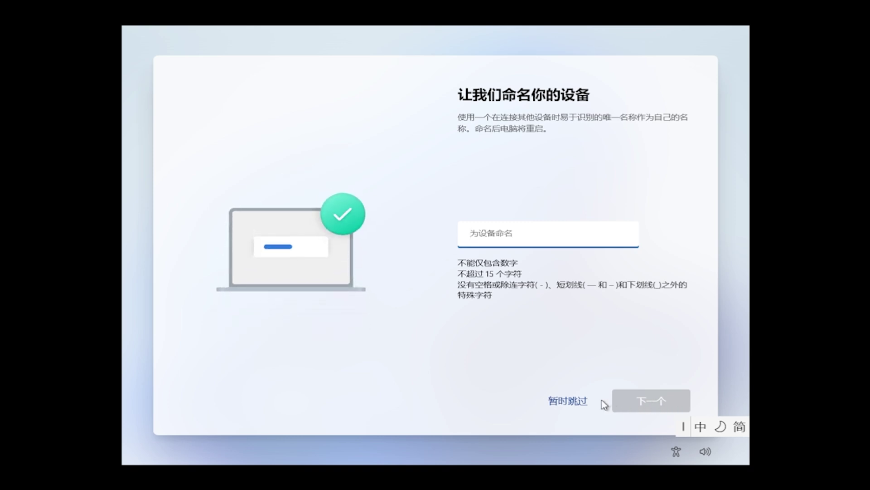
left_click(569, 400)
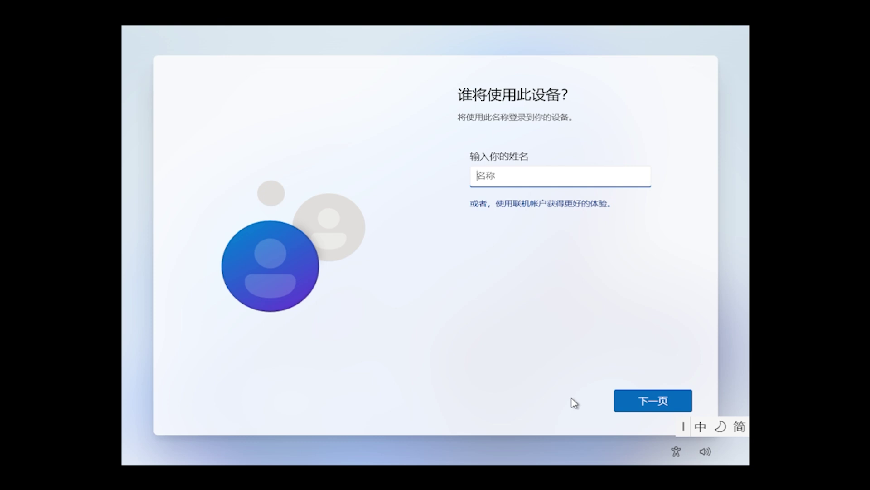
Step: Name the local account 'admin', then enter and confirm the account password
type("admin")
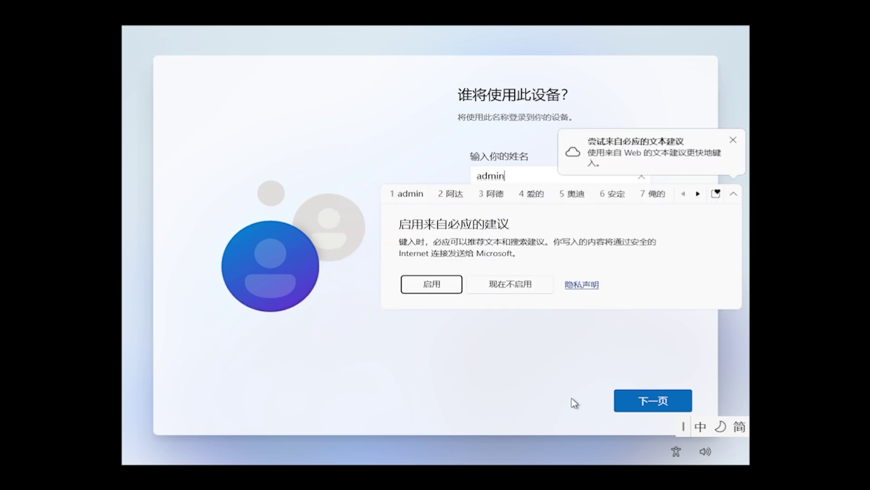
key("shift")
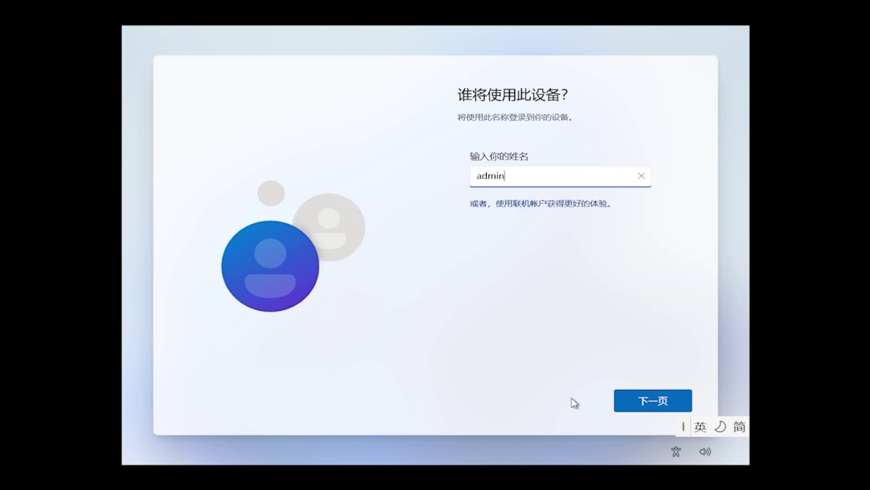
left_click(678, 408)
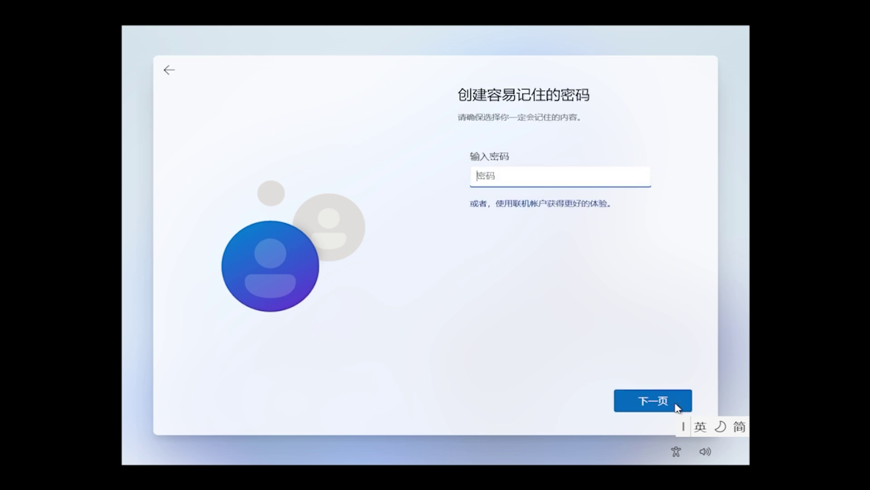
type("123")
left_click(677, 408)
type("12")
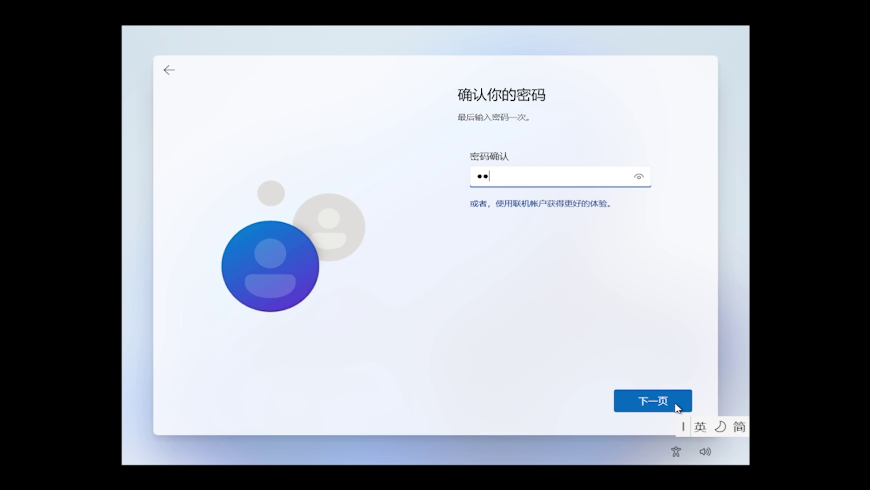
left_click(677, 408)
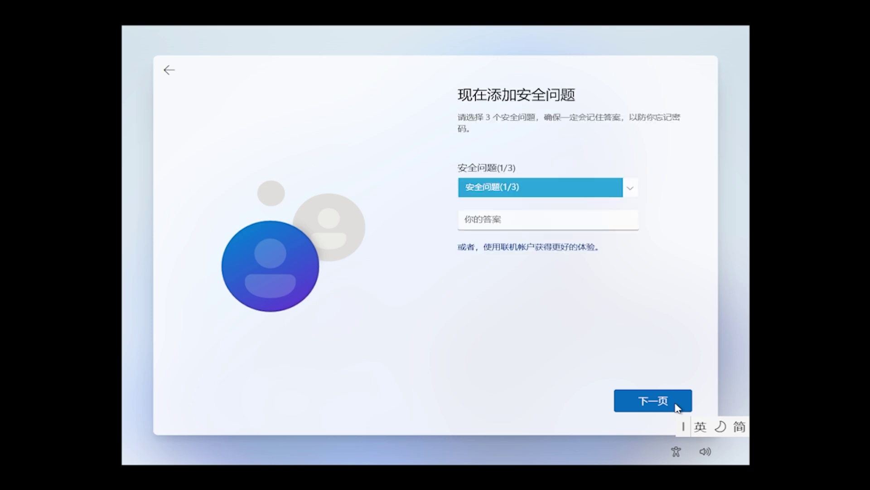
Step: Choose the first pet's name question and enter its Chinese answer
left_click(638, 191)
left_click(616, 203)
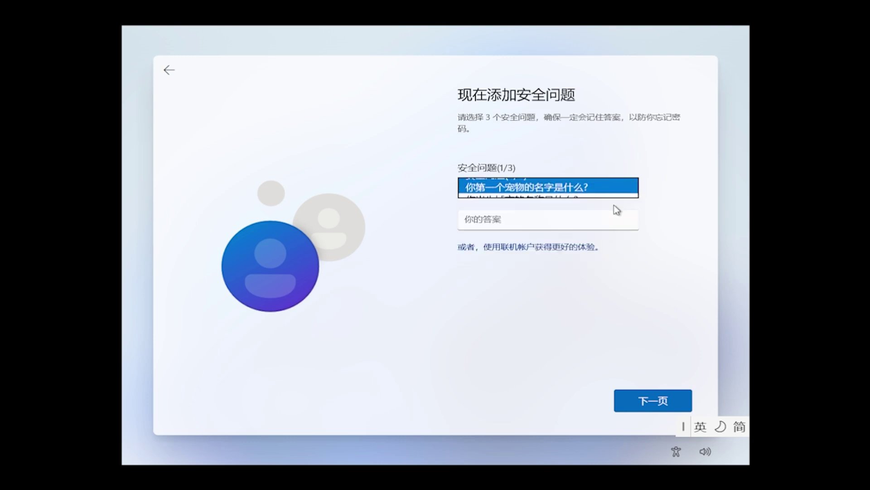
left_click(599, 225)
key("shift")
type("gz")
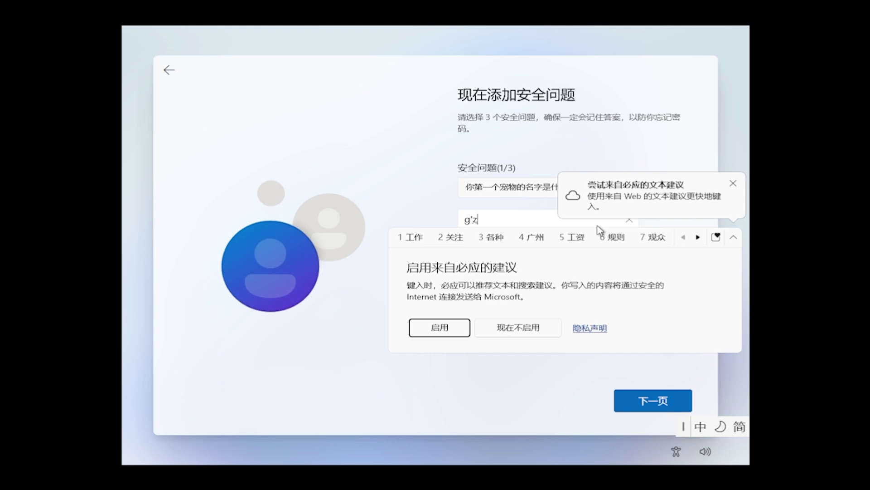
type("hu2")
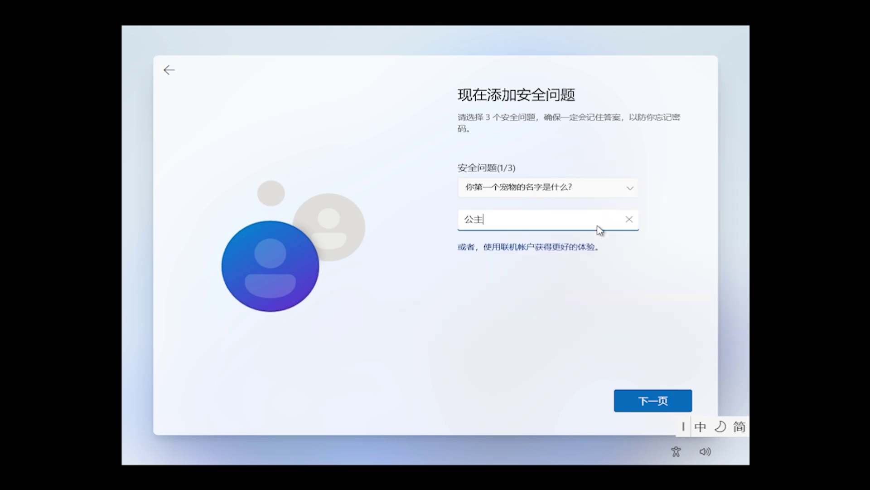
left_click(675, 401)
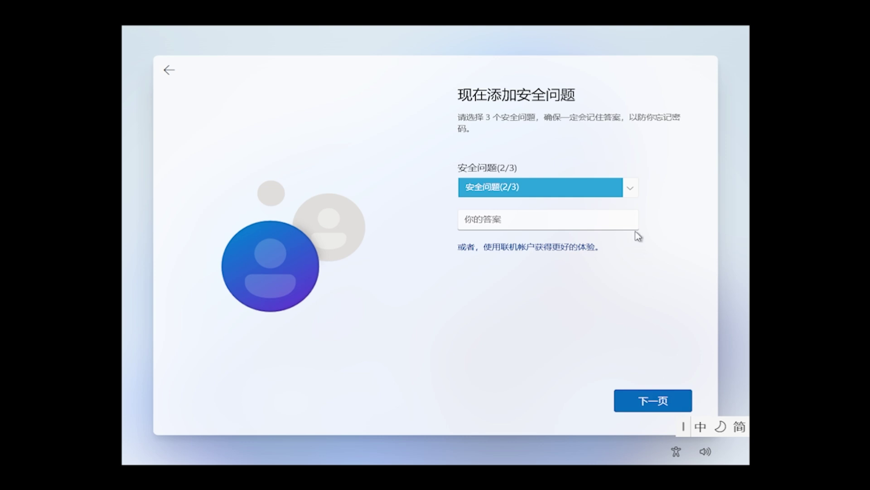
Step: Choose the birth city question and enter its Chinese answer
left_click(630, 193)
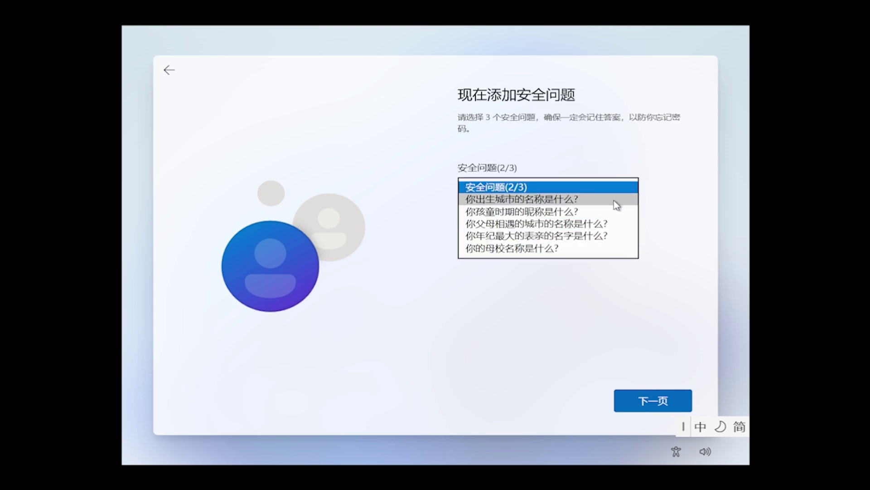
left_click(617, 204)
left_click(610, 220)
type("b")
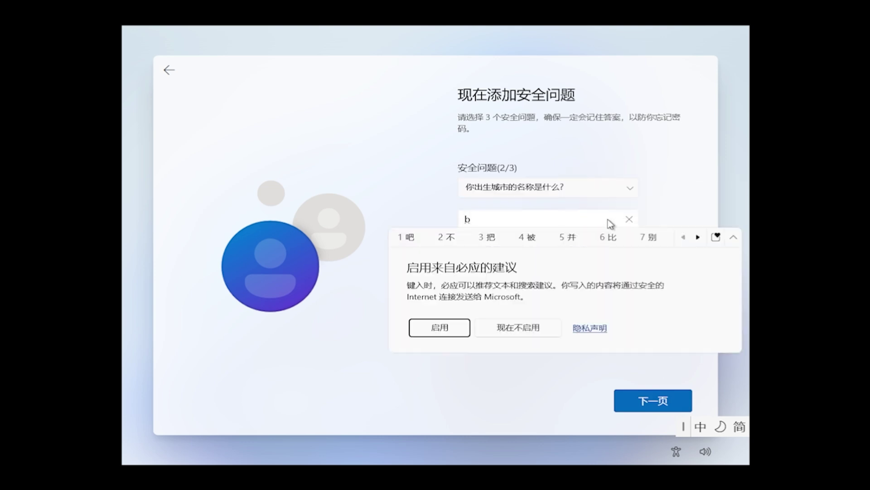
type("j")
key("space")
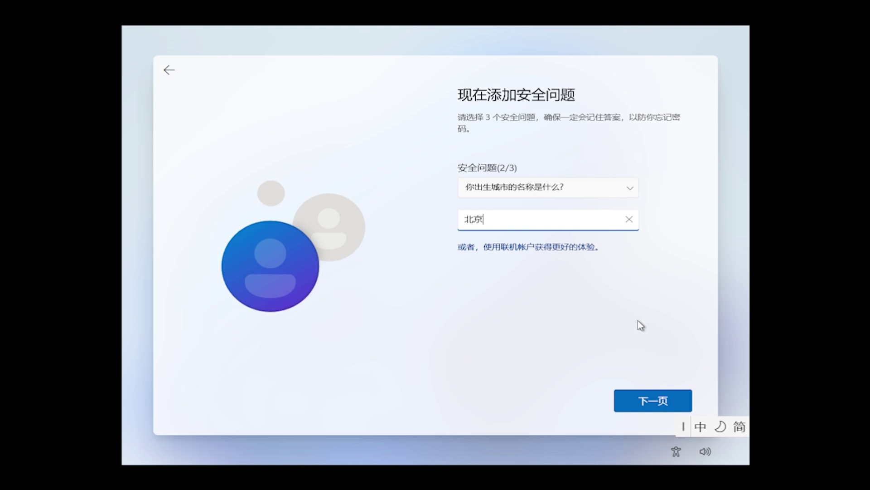
left_click(663, 401)
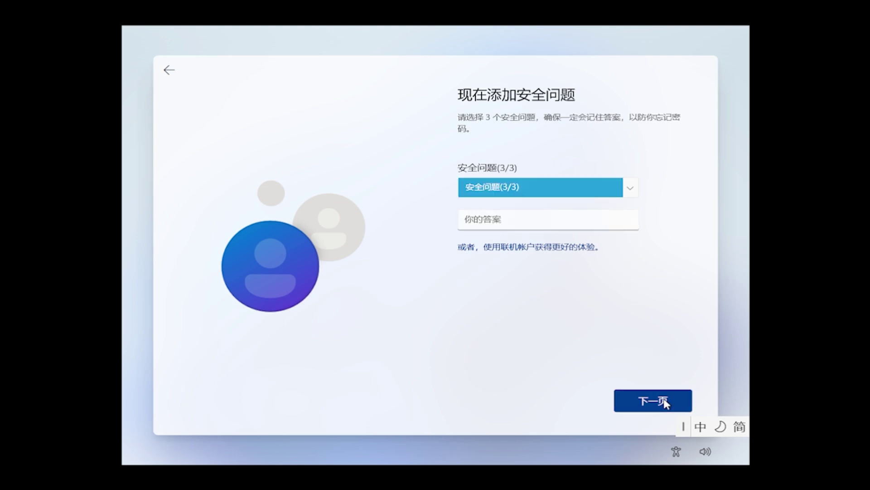
Step: Choose the childhood nickname question and enter its Chinese answer
left_click(630, 190)
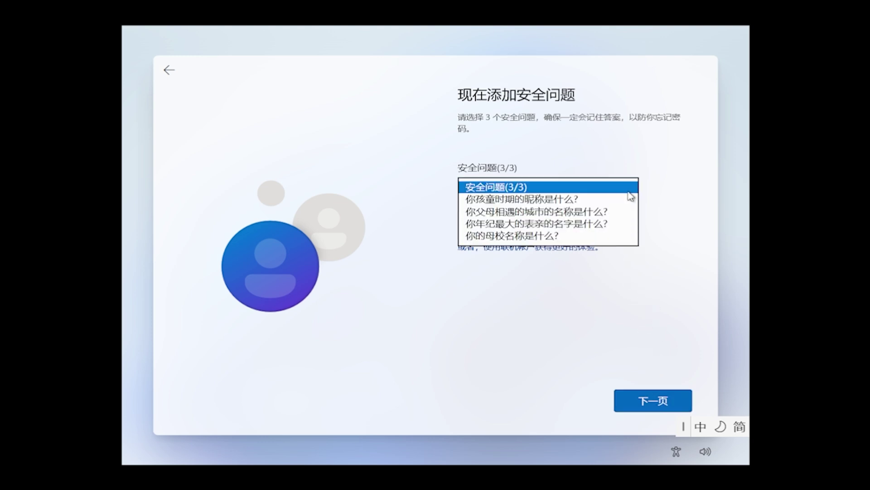
left_click(628, 199)
left_click(614, 221)
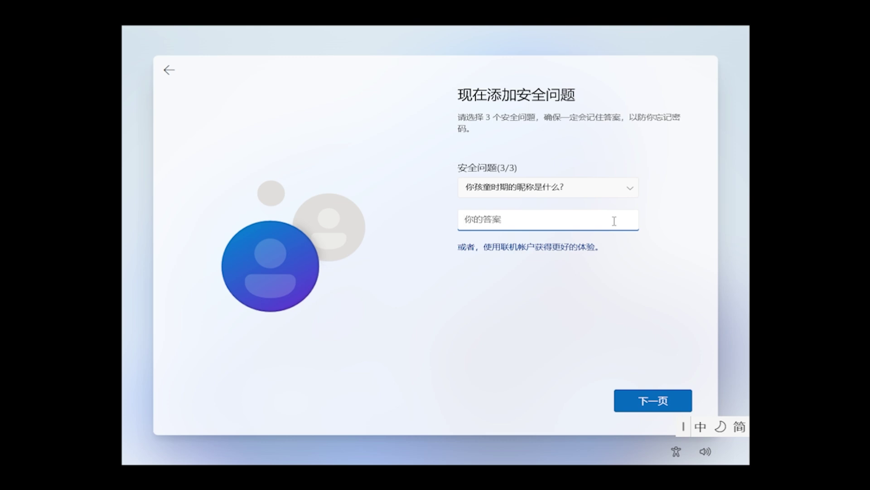
type("ao'e")
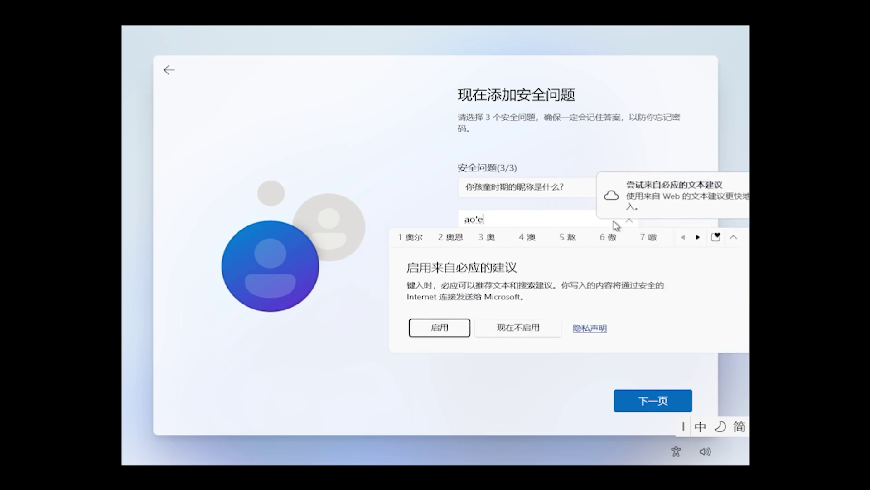
type("r")
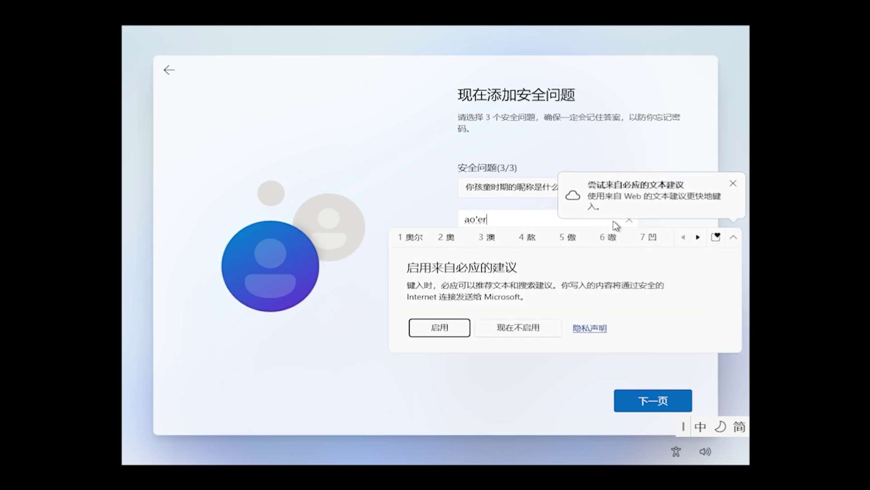
key("BackSpace")
key("BackSpace")
key("BackSpace")
key("BackSpace")
type("baoe")
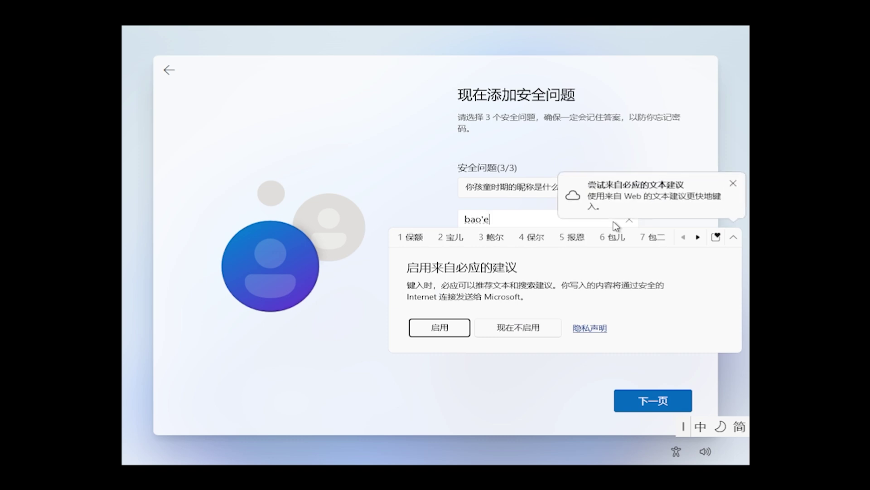
type("2")
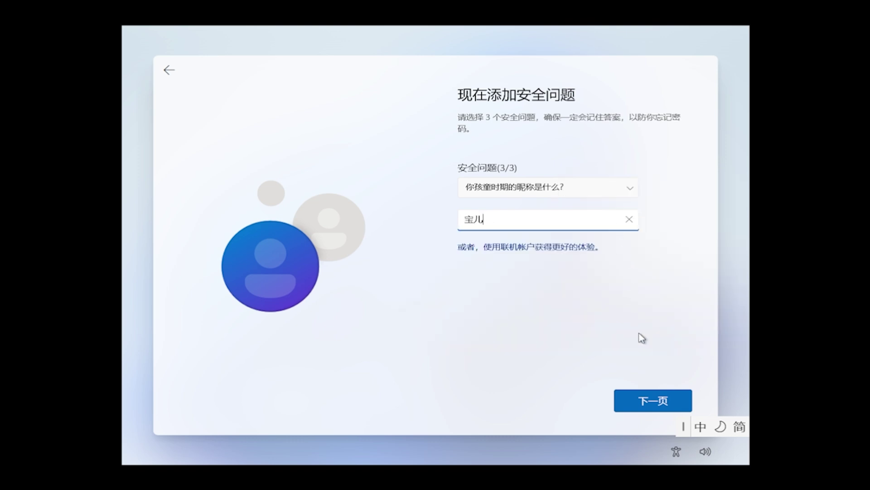
left_click(660, 401)
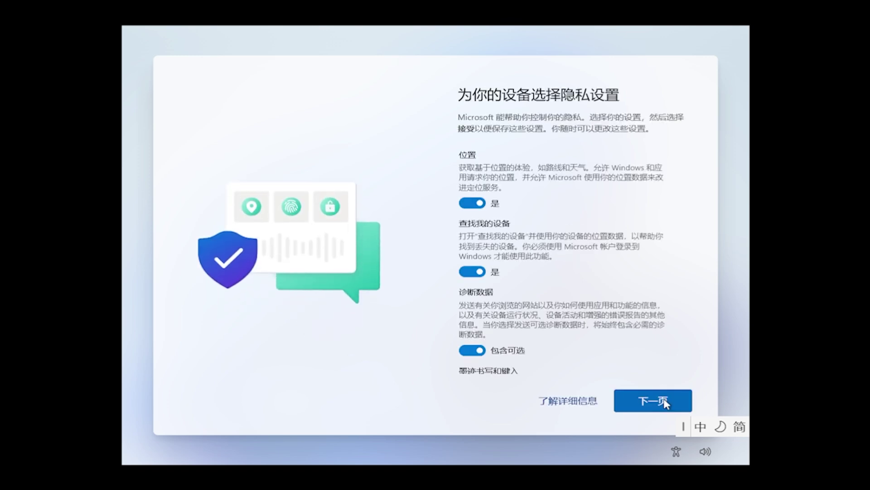
Step: Turn off location, Find my device, optional diagnostics, inking and tailored experiences, then accept
left_click(664, 402)
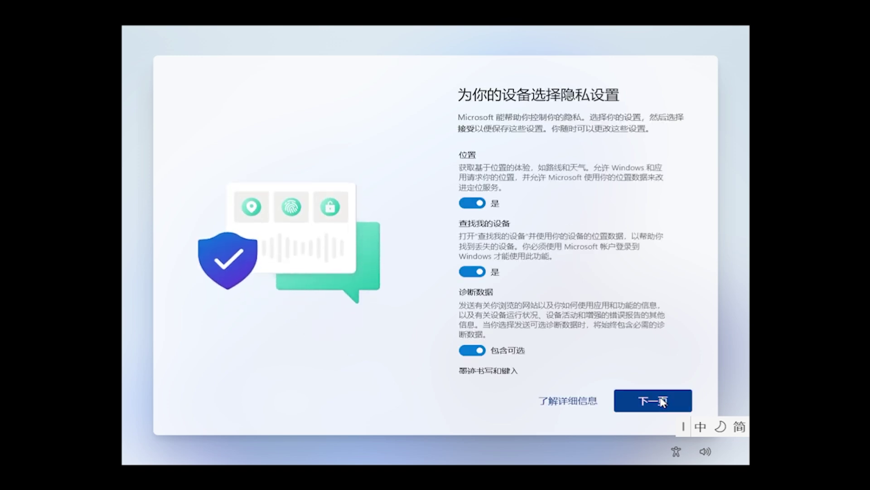
left_click(470, 202)
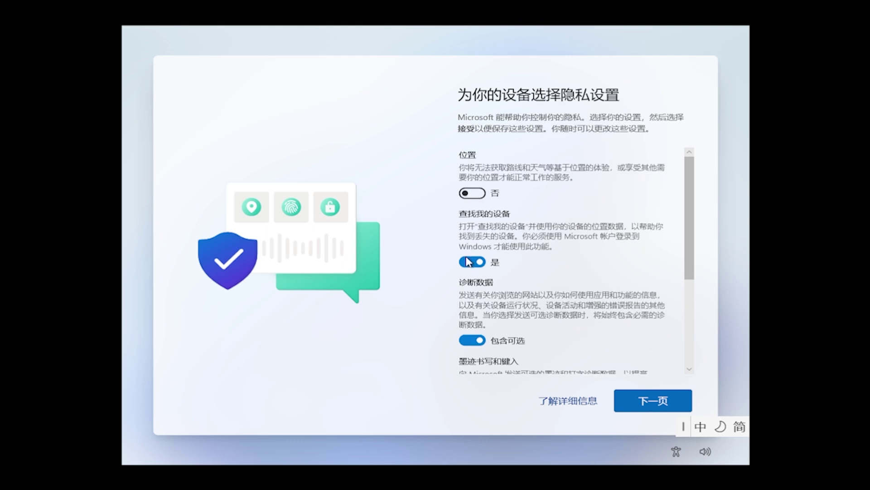
left_click(471, 260)
left_click(472, 321)
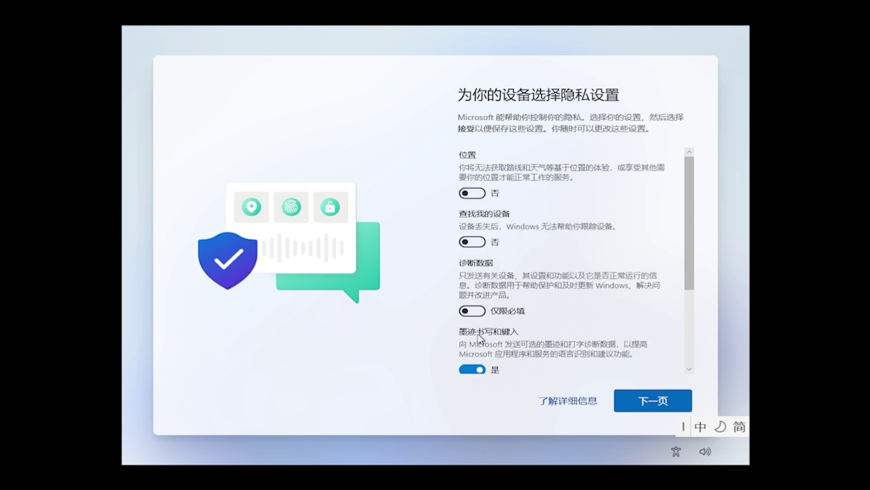
left_click(483, 370)
scroll(689, 286, "down", 5)
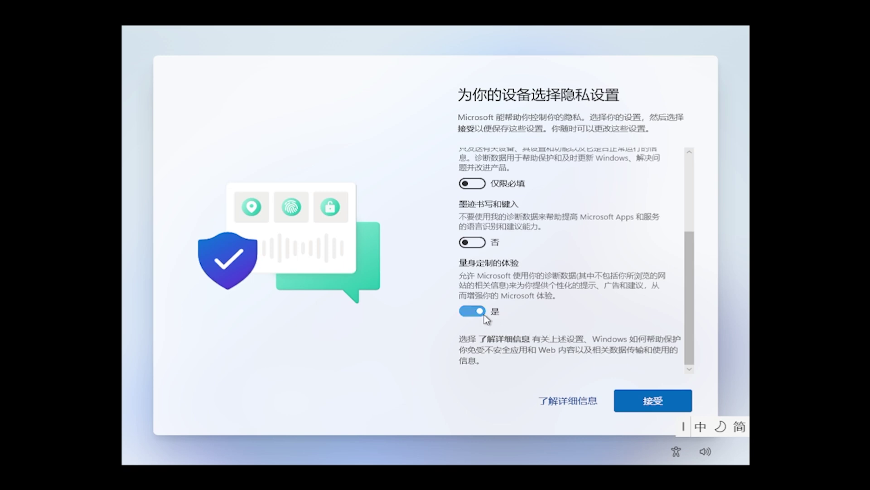
left_click(472, 311)
left_click(639, 400)
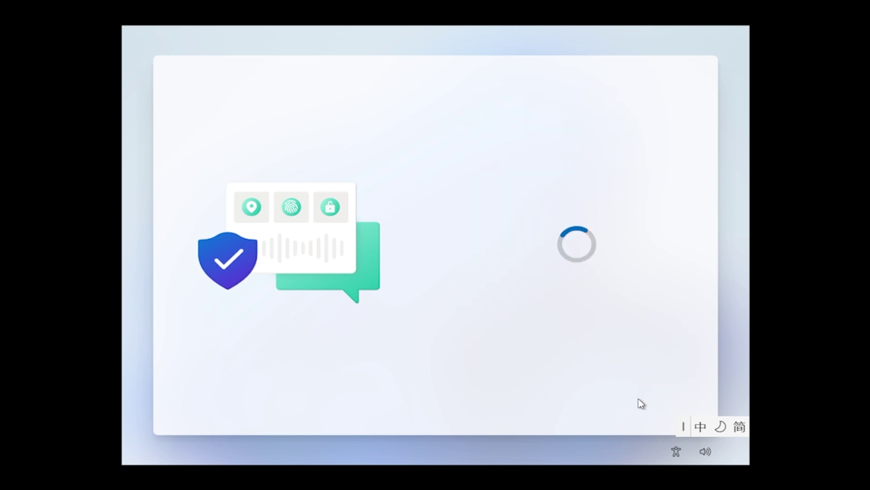